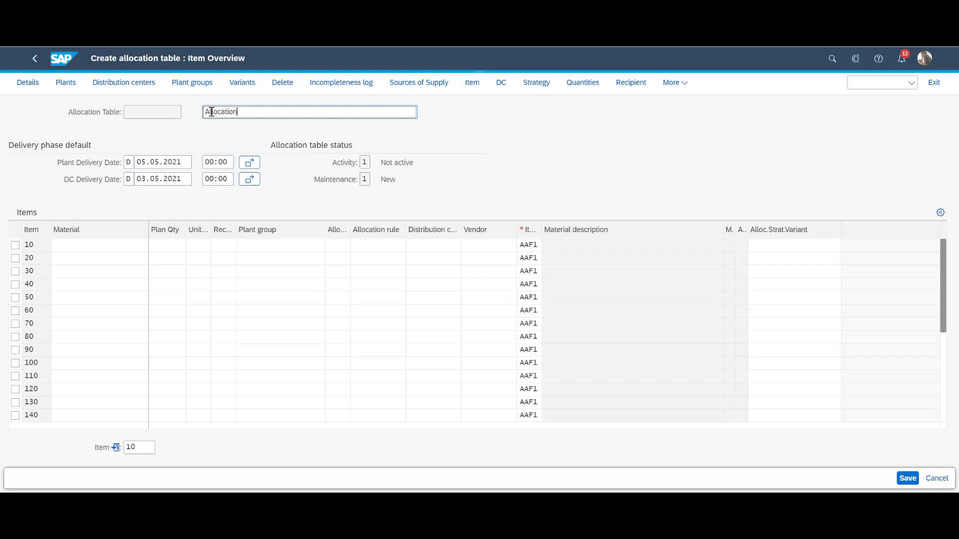
- Complete the allocation table's description and add article MR-MD-CD-ART1 as item 10 with a planned quantity of 20
text(Trond MD-)
click(65, 245)
text(MR-MD-C)
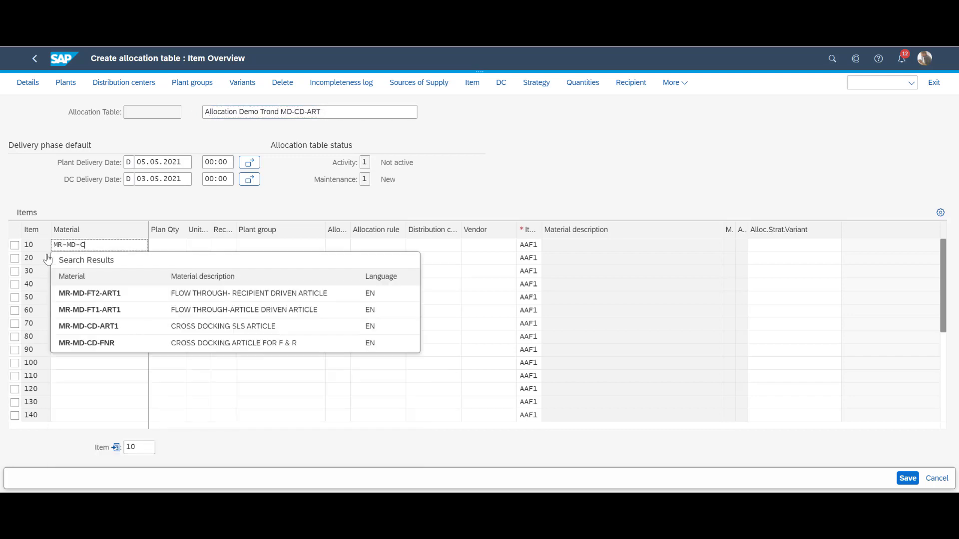
text(D-ART1)
key(Tab)
text(20)
key(Return)
- Assign 10 PC each to plants R112 and R113 in item 10 and determine the item's distribution center
click(66, 83)
text(R112)
key(Tab)
text(10)
key(Tab)
text(R113)
key(Tab)
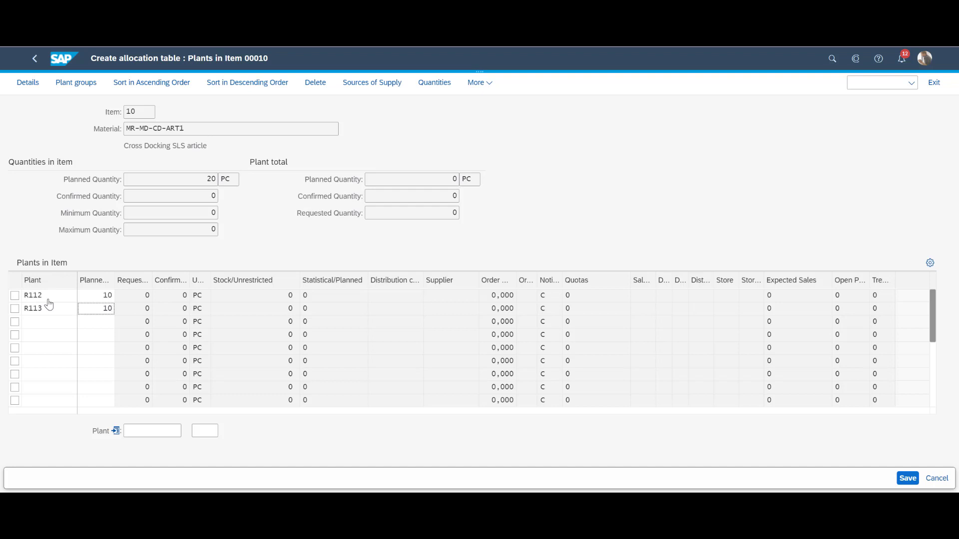
text(10)
key(Return)
click(34, 59)
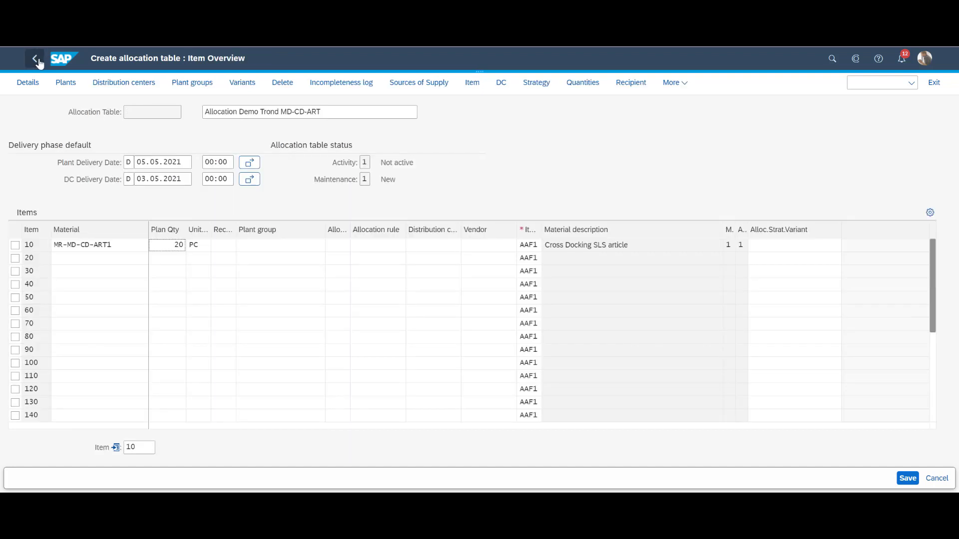
click(124, 83)
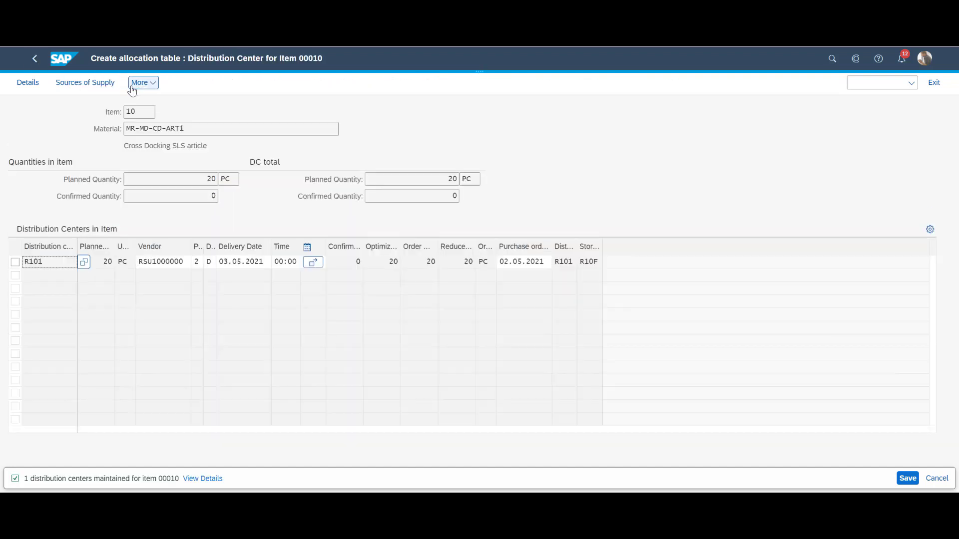
key(F3)
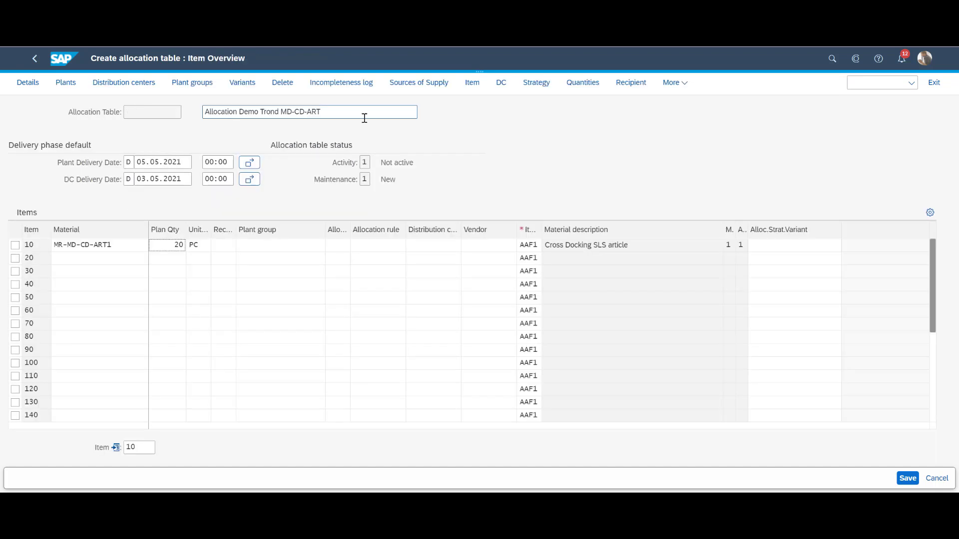
- Set the request date for item 10's plant notification to 08.04.21 and save the allocation table
click(27, 83)
click(179, 368)
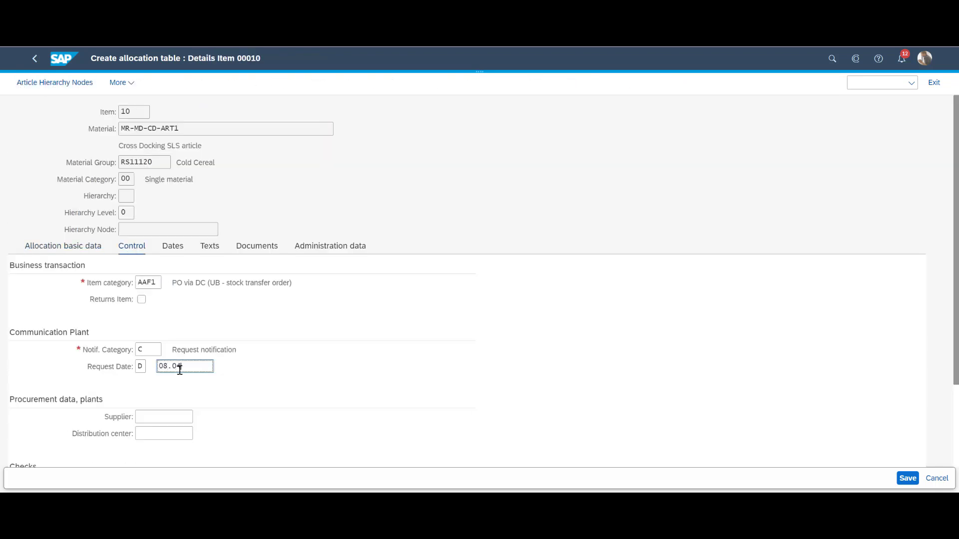
text(21)
click(907, 478)
click(24, 85)
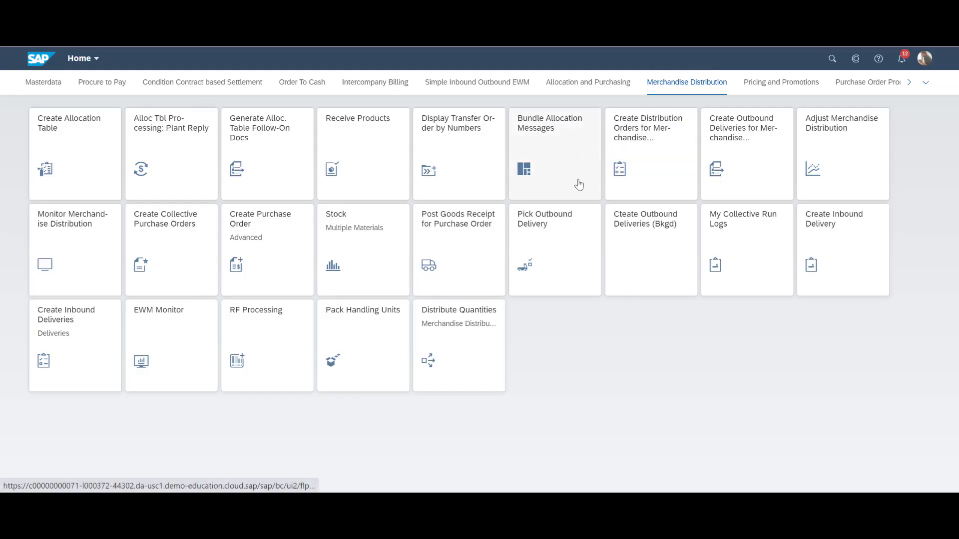
- Bundle and process the allocation messages of type RTA2 for allocation table 202
click(579, 186)
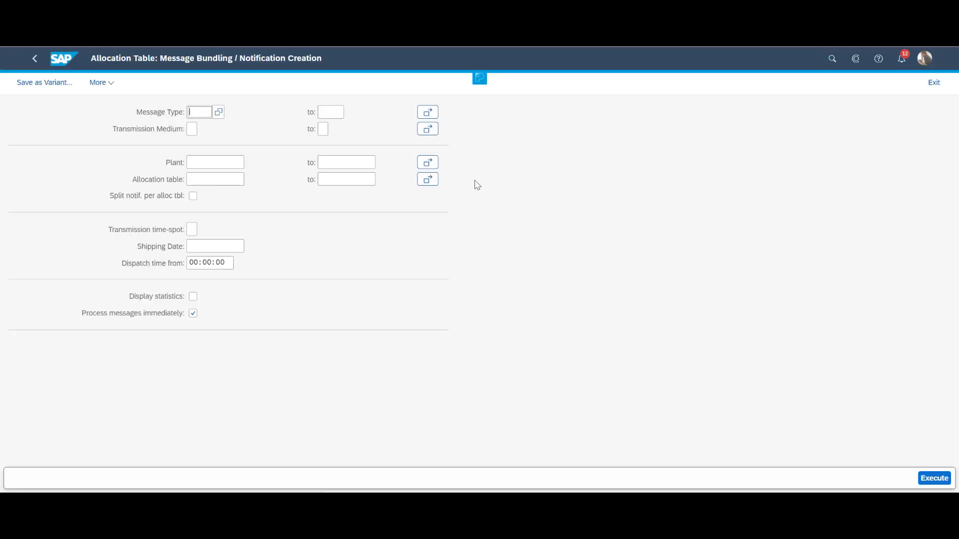
text(2)
key(Tab)
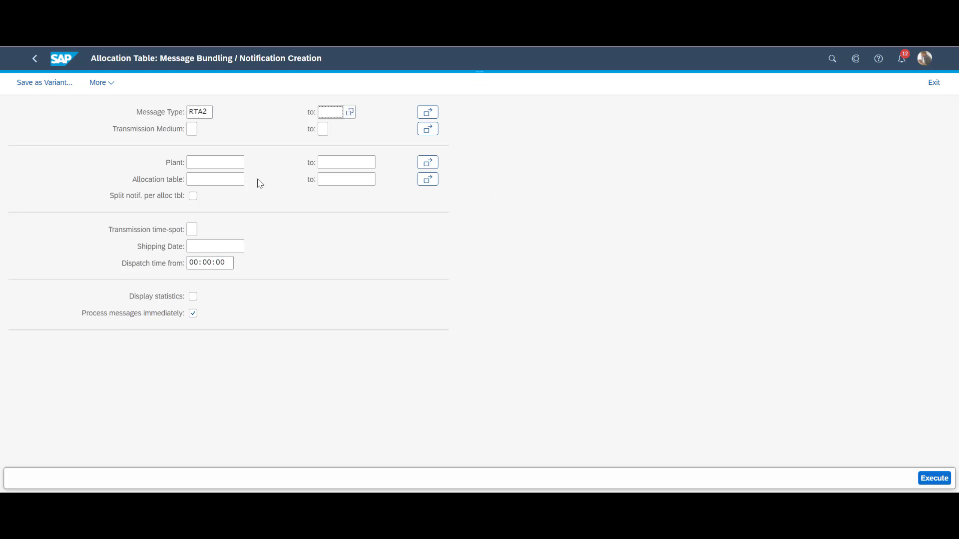
click(217, 178)
text(202)
key(Tab)
click(937, 479)
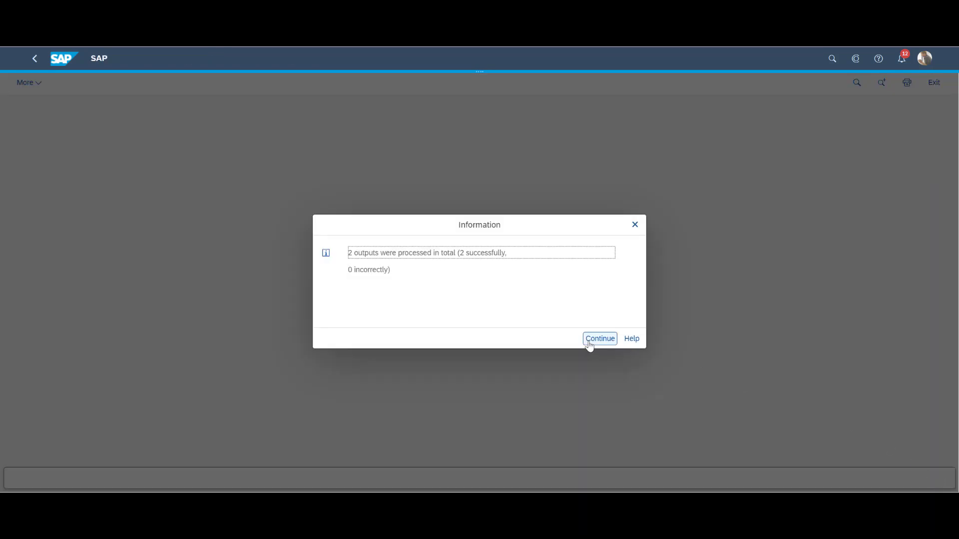
click(589, 343)
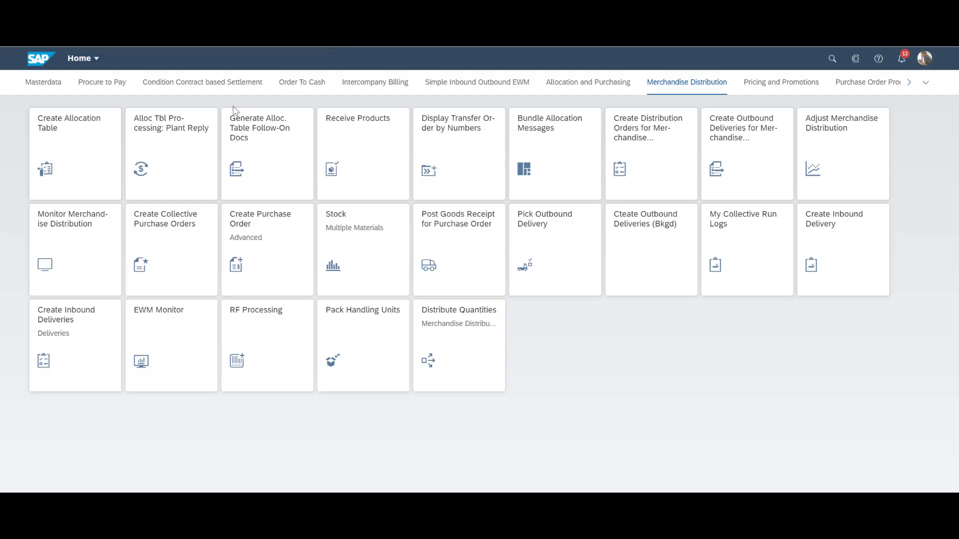
- Enter replies of 10 PC for the plants in item 10 of allocation table 202 and save the plant reply
click(196, 172)
click(931, 478)
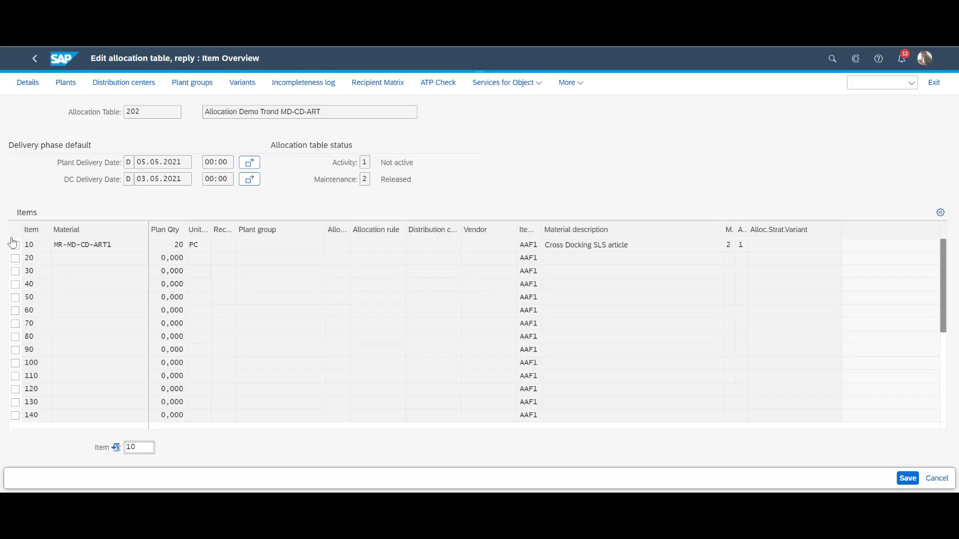
click(15, 245)
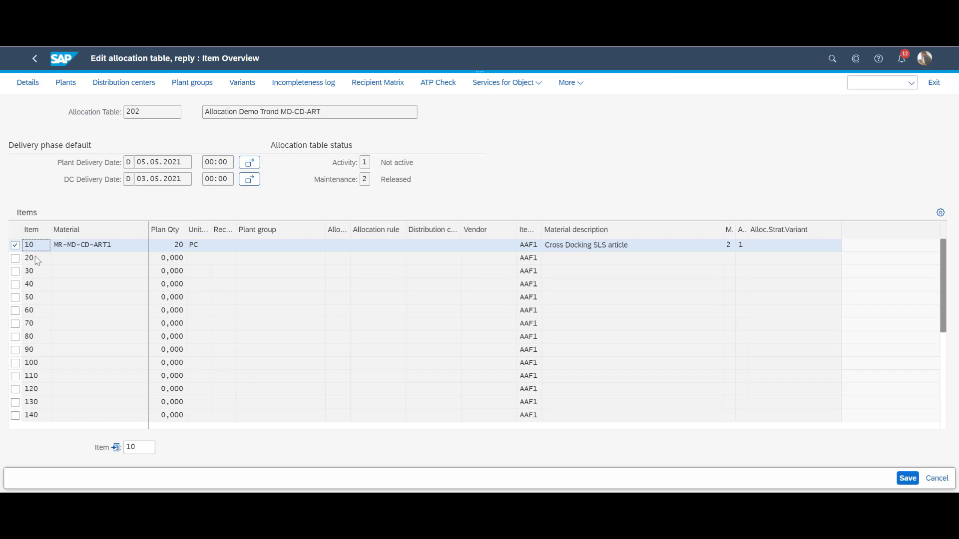
click(67, 83)
key(Tab)
text(10)
click(131, 311)
text(10)
key(Tab)
text(10)
key(Tab)
click(913, 479)
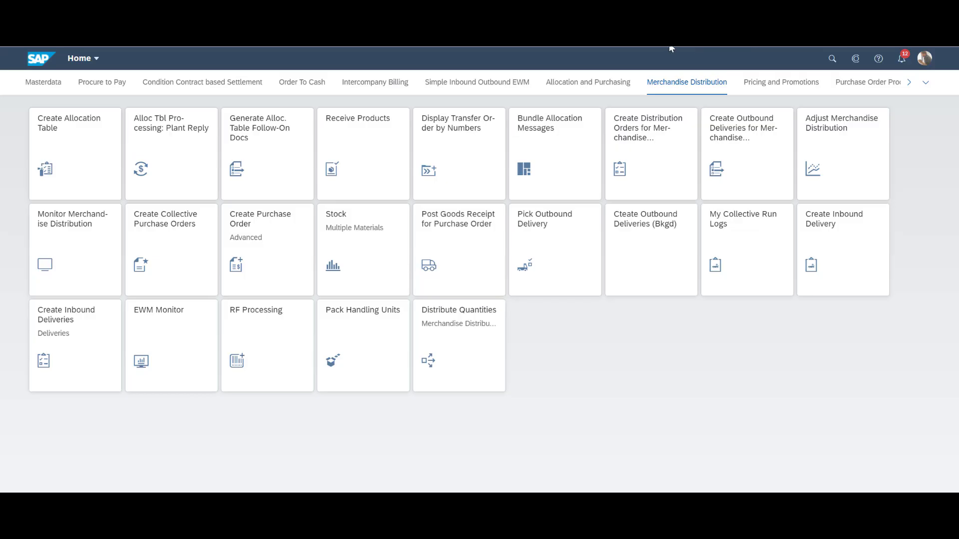
- Generate supplier purchase, warehouse and sales orders as follow-on documents for allocation table 202, without a latest generation date limit
click(275, 178)
click(193, 129)
click(193, 146)
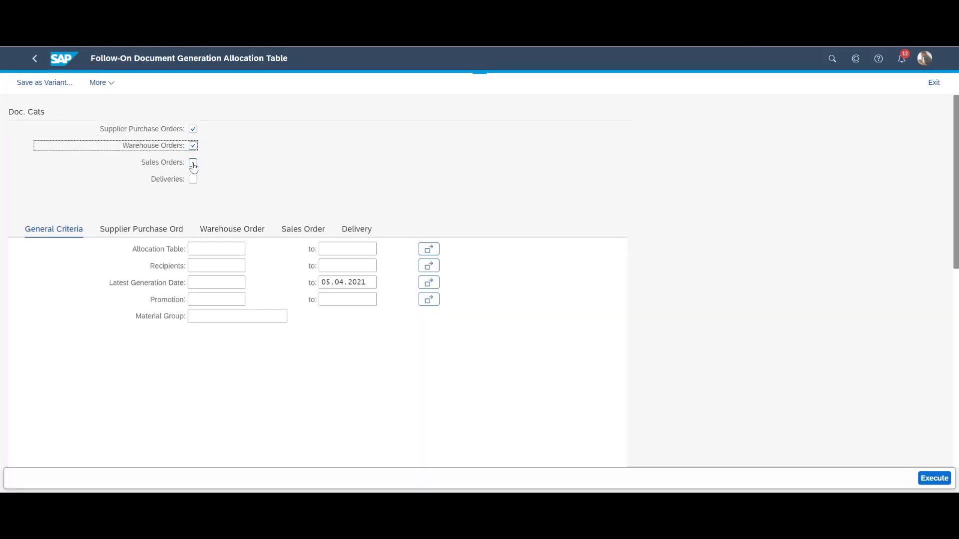
click(193, 165)
click(196, 249)
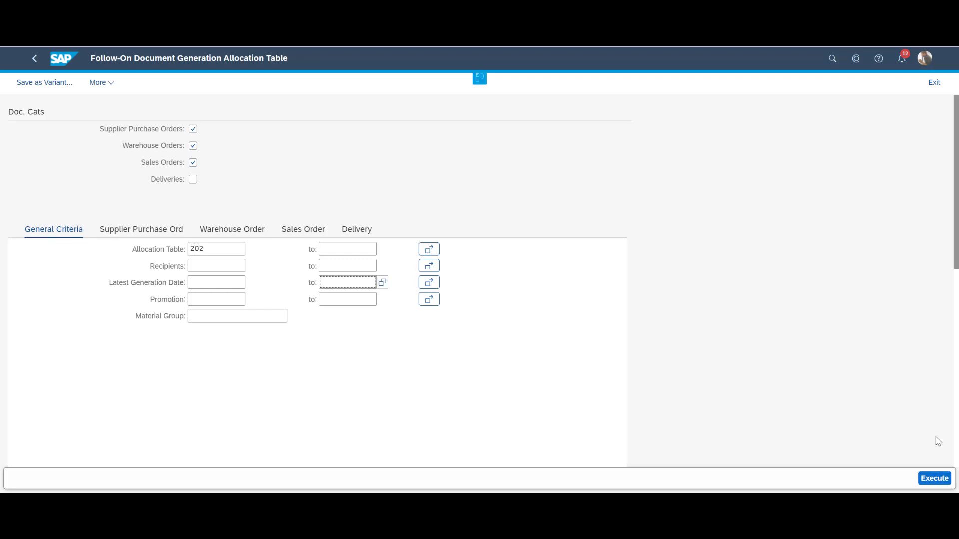
click(934, 479)
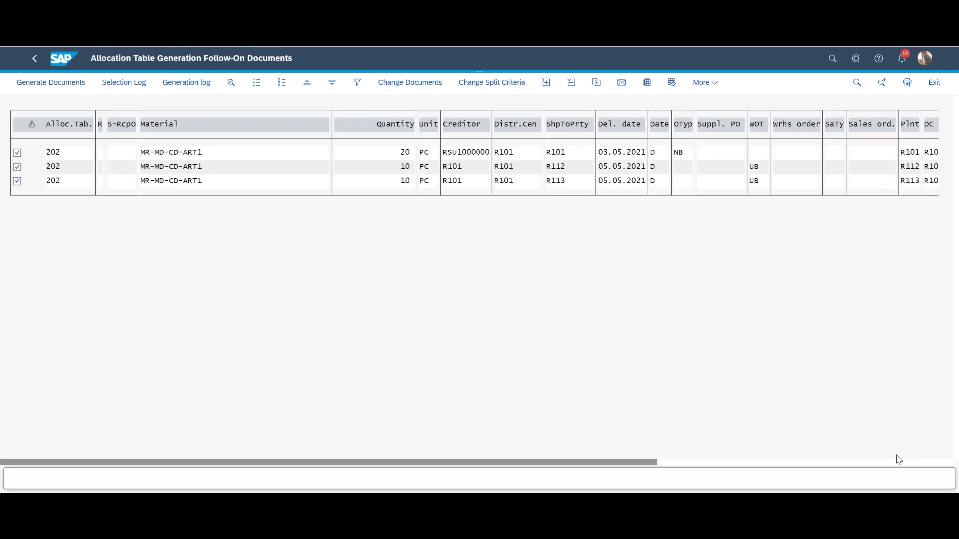
drag(625, 463, 949, 472)
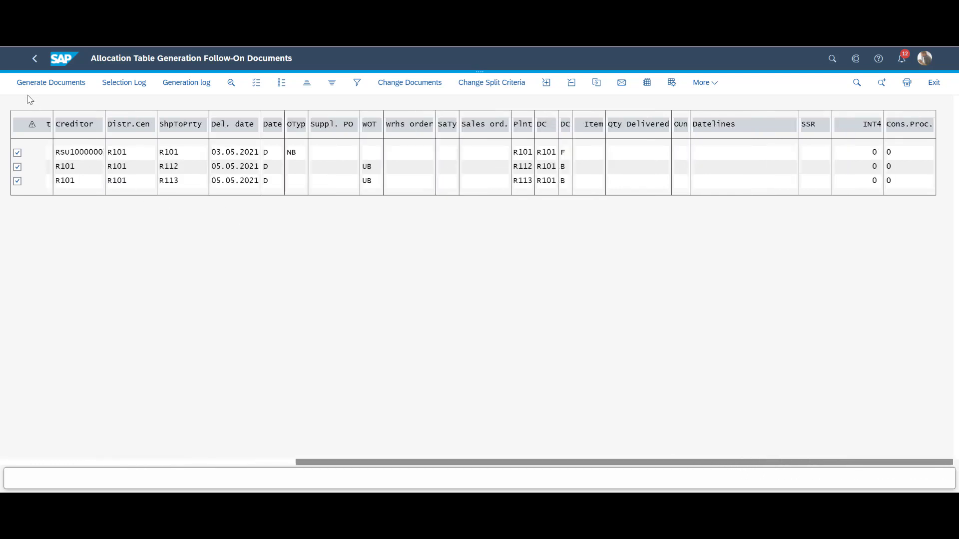
click(49, 88)
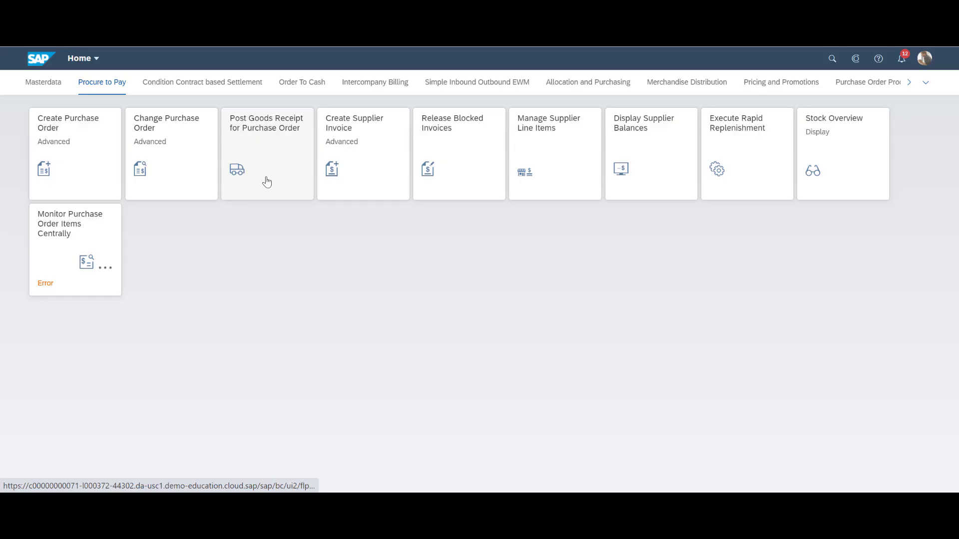
- Post a goods receipt for the supplier purchase order with a delivered quantity of 18 PC of MR-MD-CD-ART1
click(265, 182)
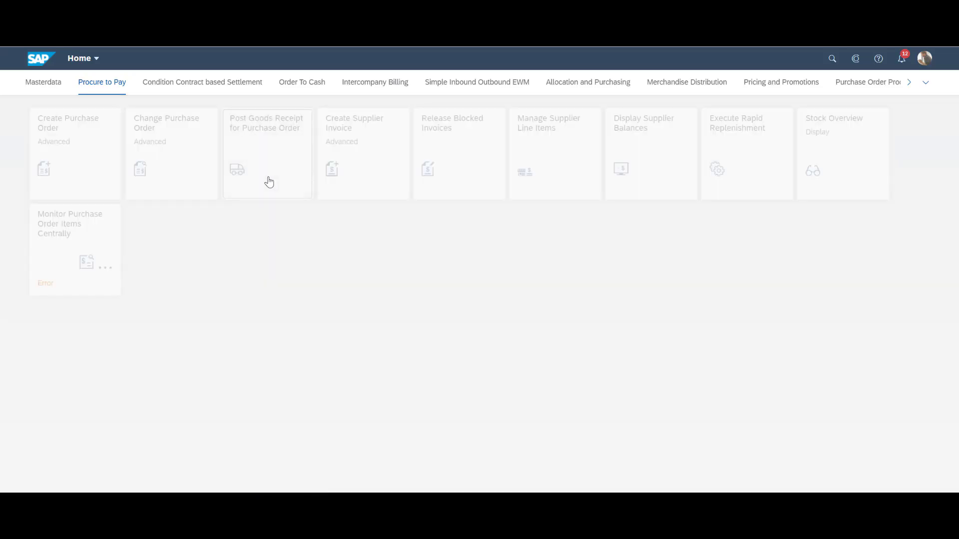
key(ctrl+v)
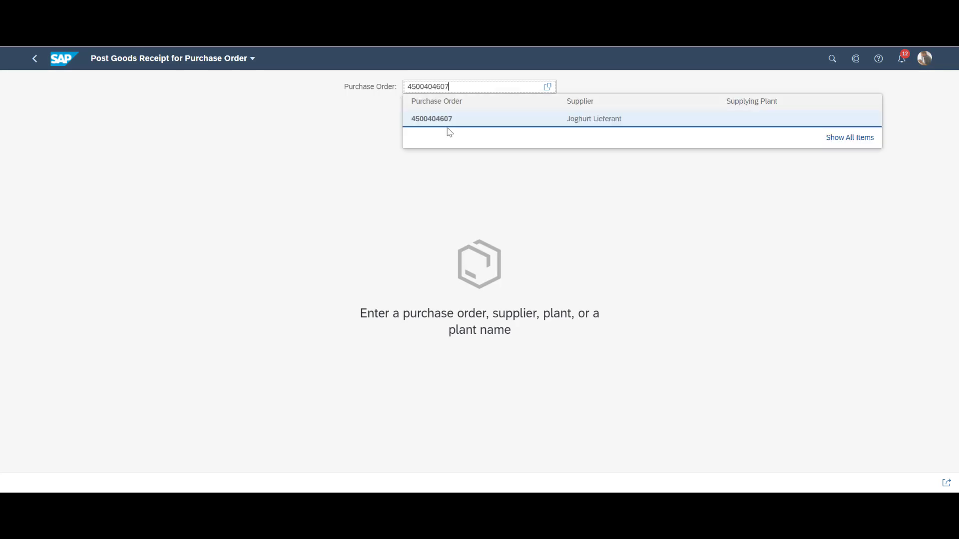
click(453, 119)
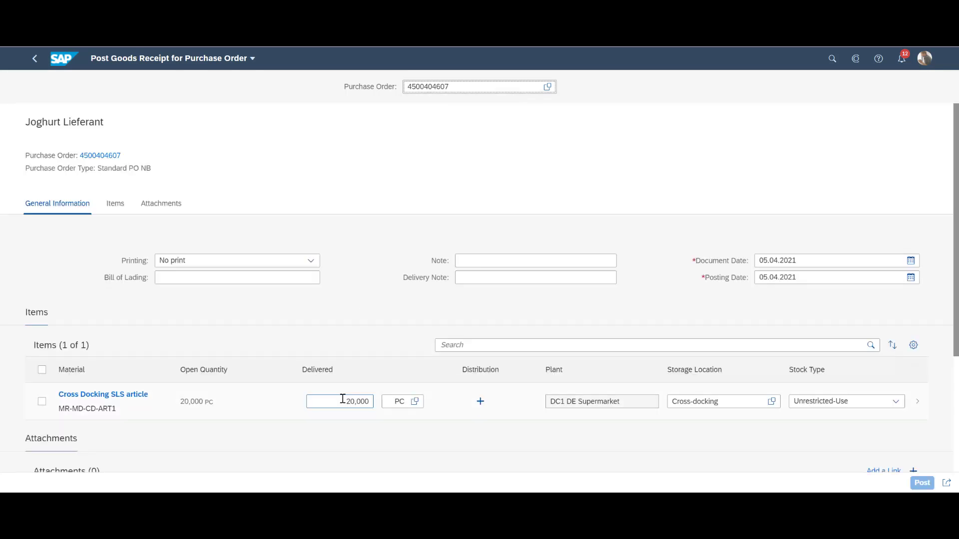
drag(343, 398, 398, 416)
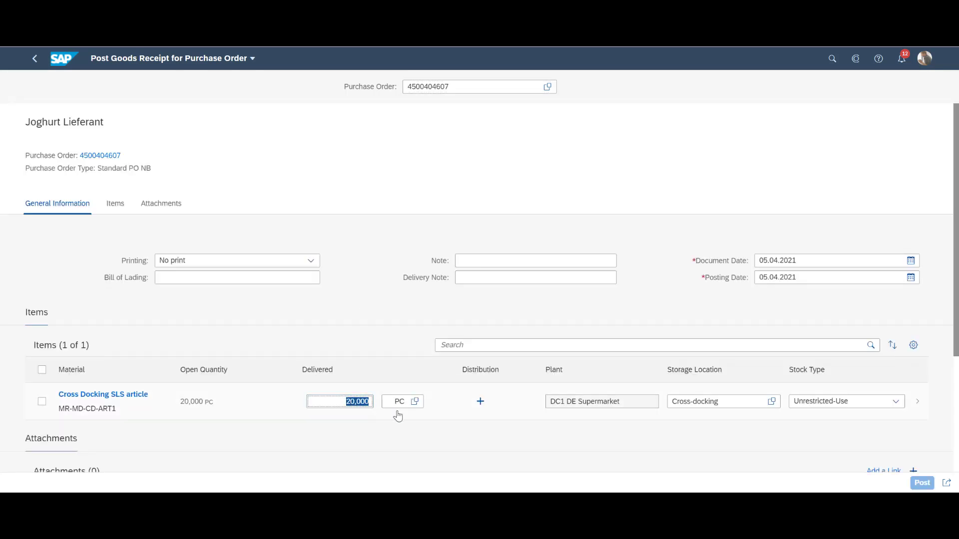
text(18,000)
key(Tab)
scroll(746, 365, down, 3)
key(Tab)
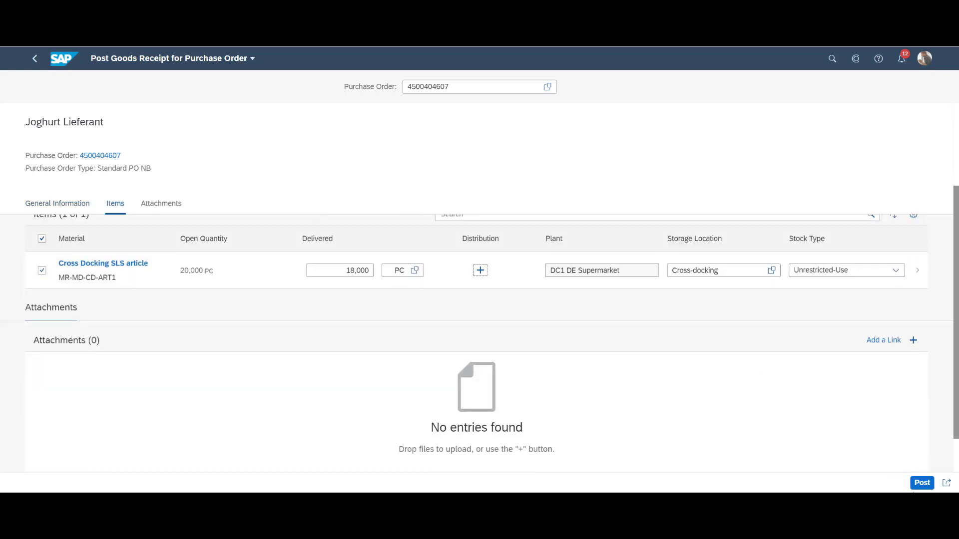
click(921, 483)
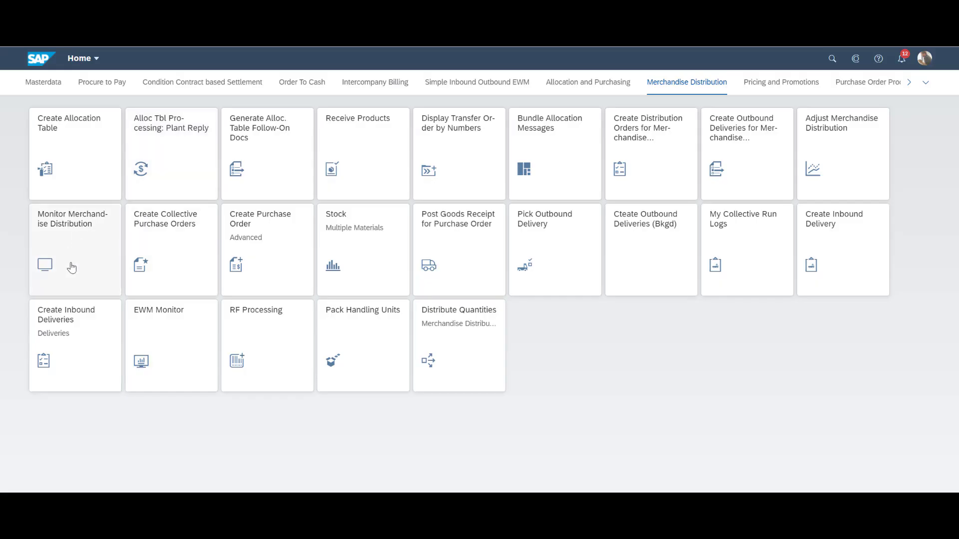
- Display the supplier purchase order for distribution center R101 in the merchandise distribution monitor and expand its recipient lines
click(73, 270)
text(R101)
key(Tab)
double_click(211, 214)
key(Delete)
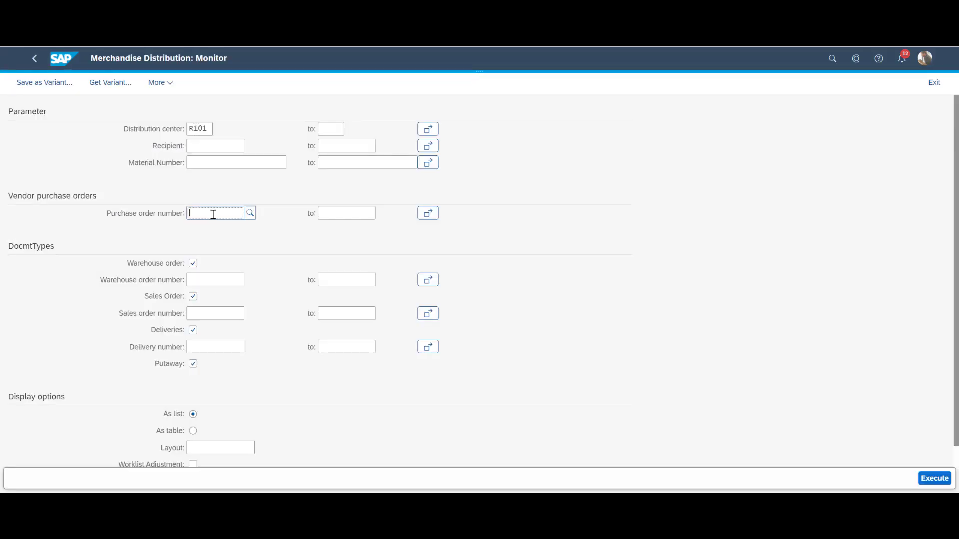
key(ctrl+v)
key(Tab)
click(928, 482)
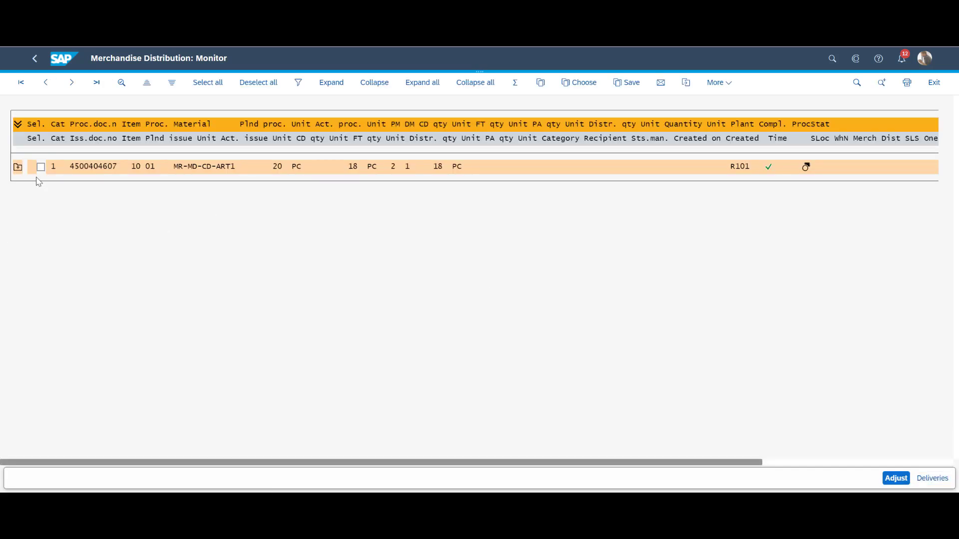
click(18, 168)
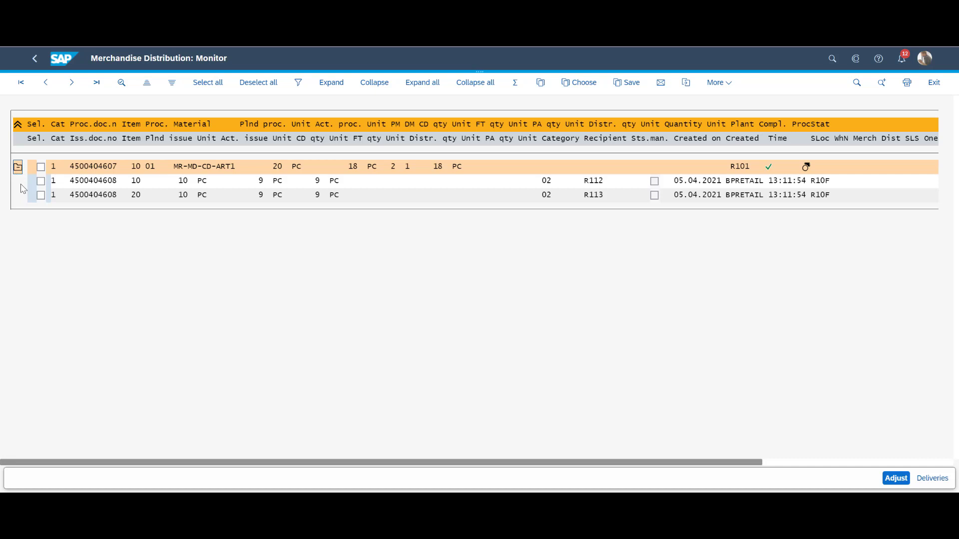
- Open all lines of the purchase order for distribution adjustment, save the distribution and return to the monitor
click(216, 88)
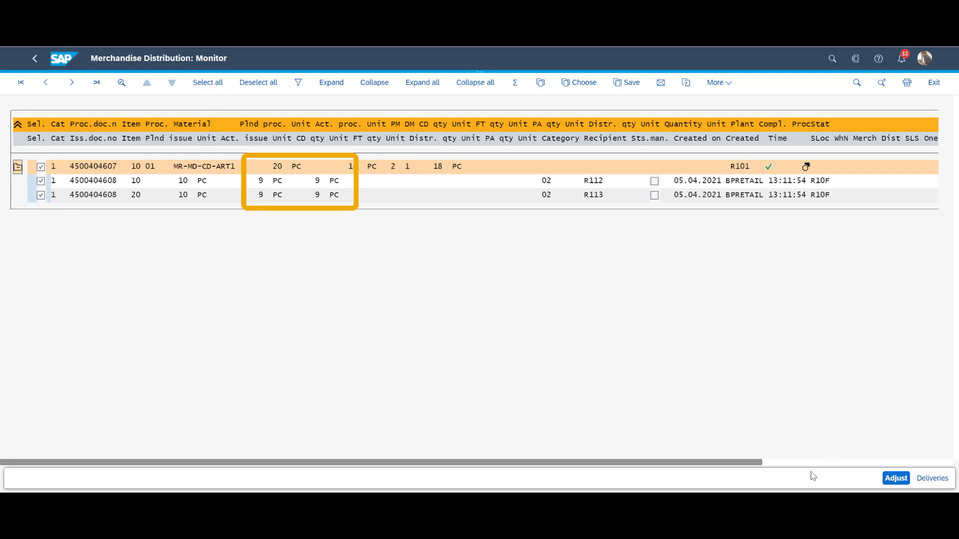
click(902, 484)
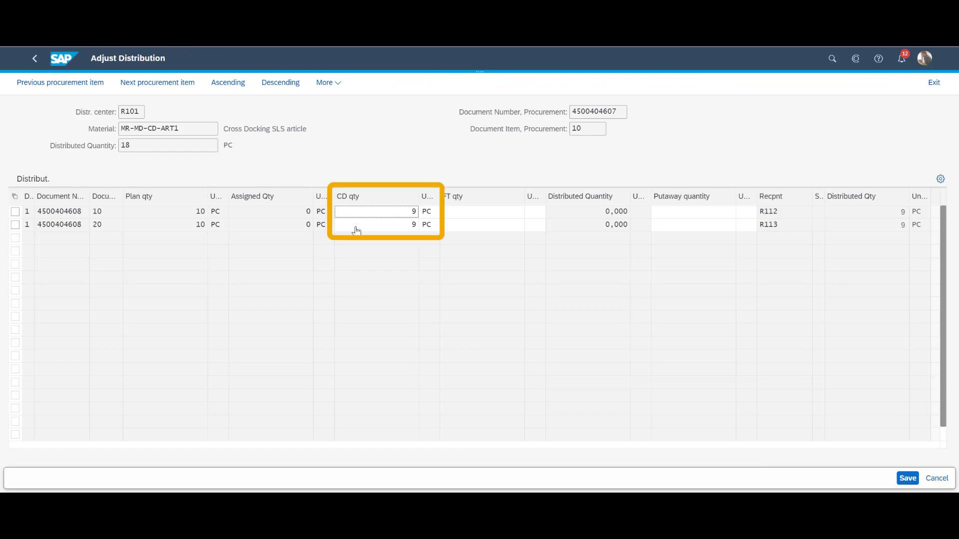
click(908, 478)
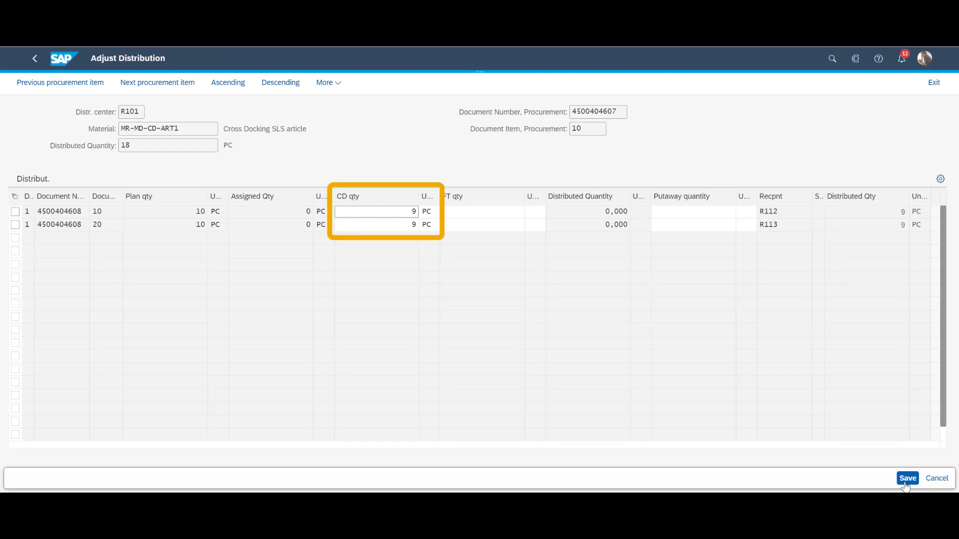
click(31, 60)
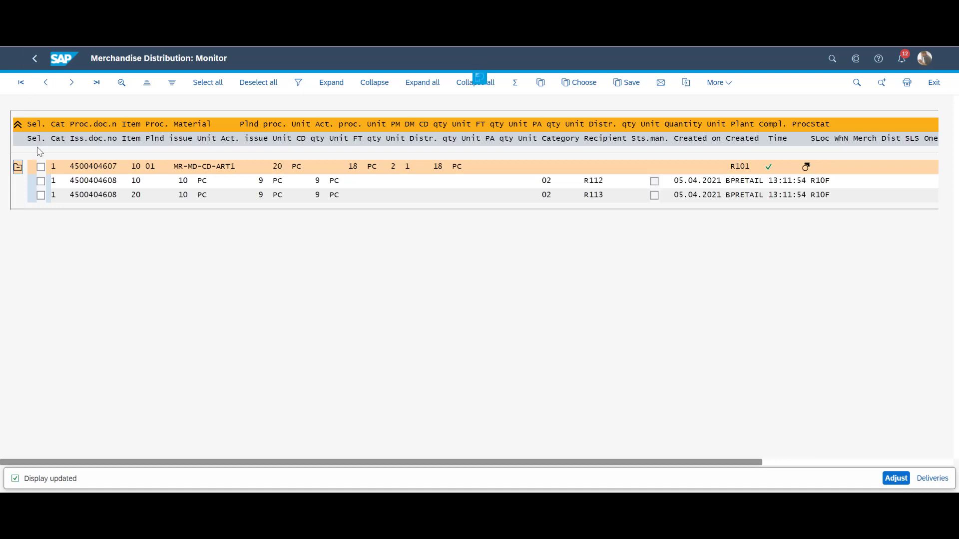
- Create the outbound deliveries for all lines of the purchase order in the distribution monitor
click(206, 83)
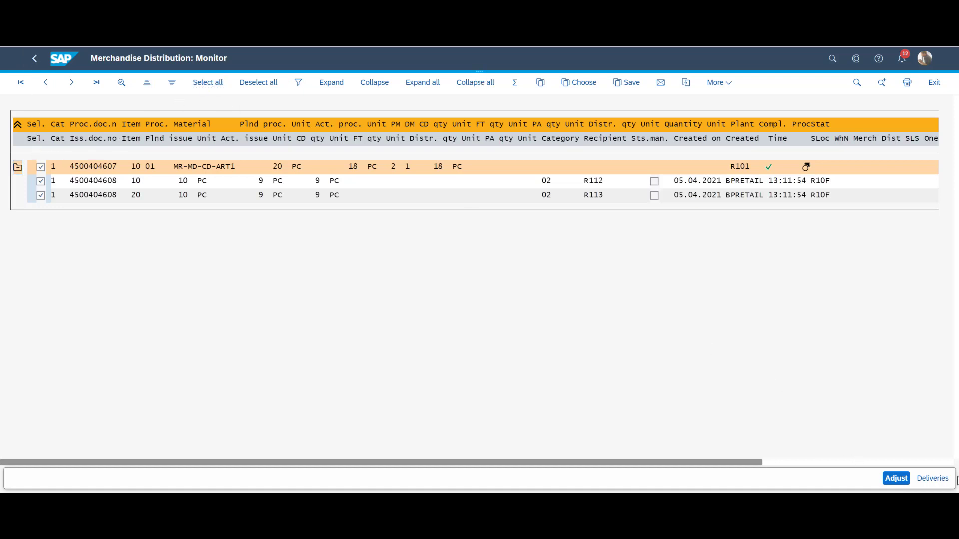
click(933, 478)
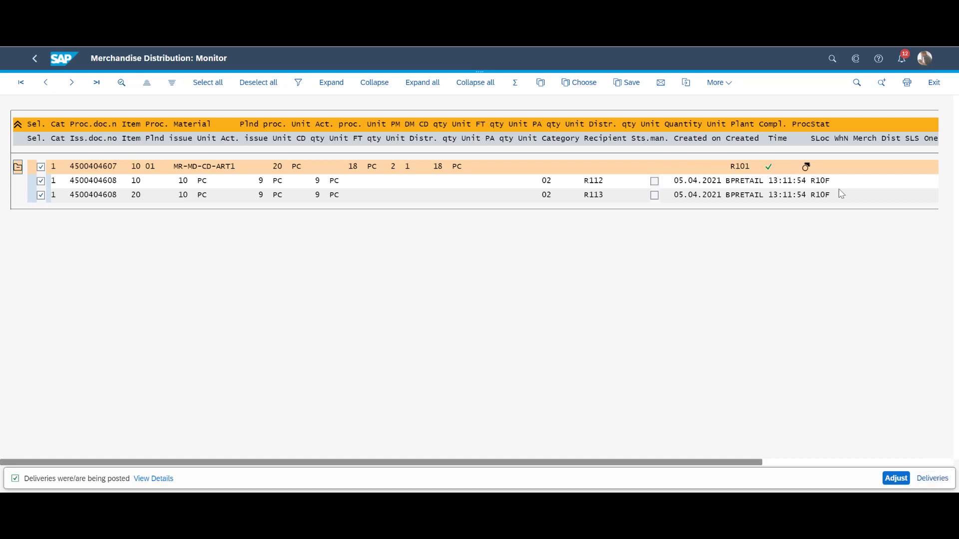
click(720, 83)
click(714, 150)
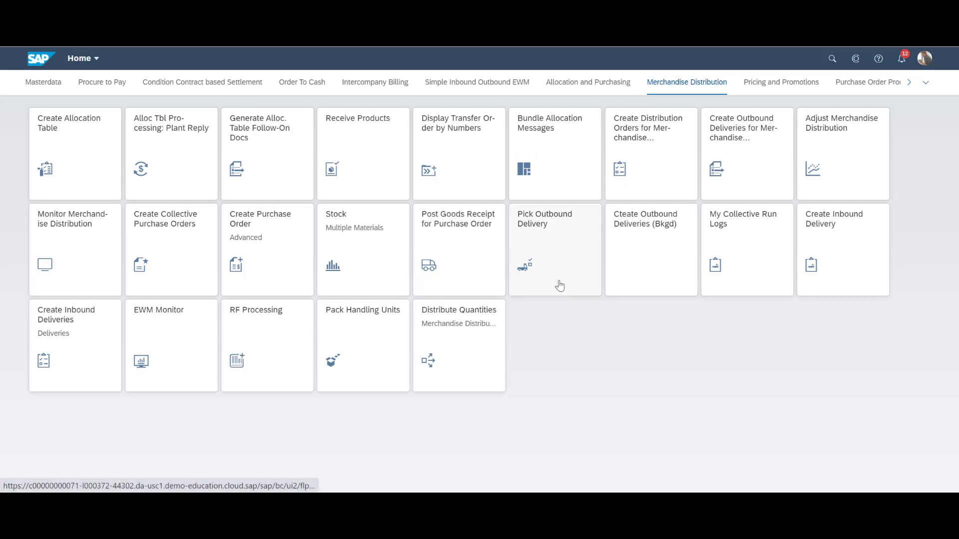
- Open the outbound delivery for Saarbrücken Store R112 for picking and display the details of its item 000010
click(559, 285)
click(383, 90)
text(80249704)
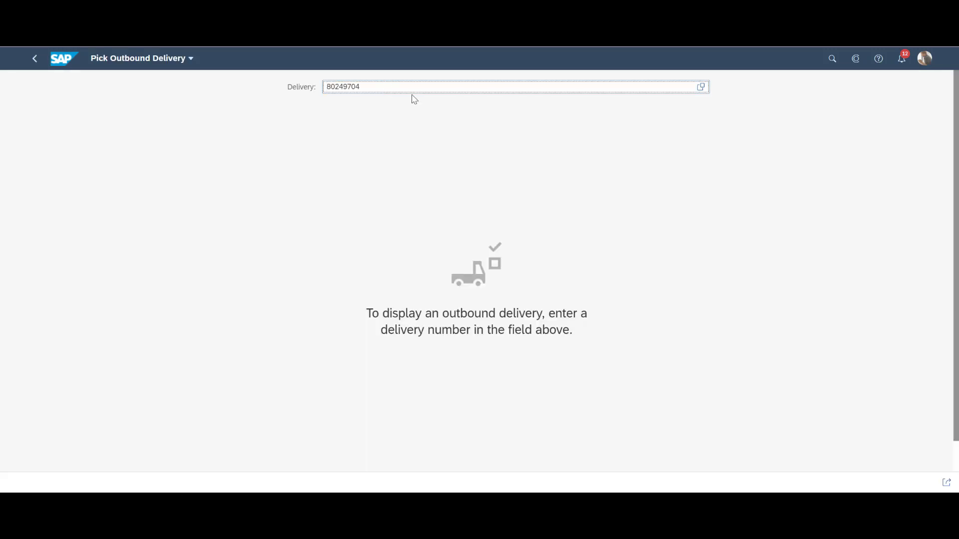
key(Return)
click(26, 363)
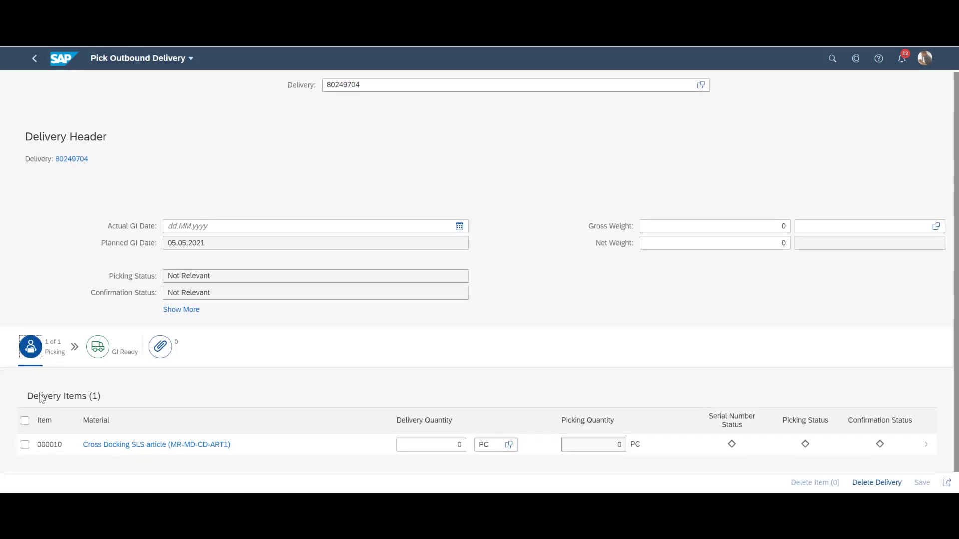
click(926, 444)
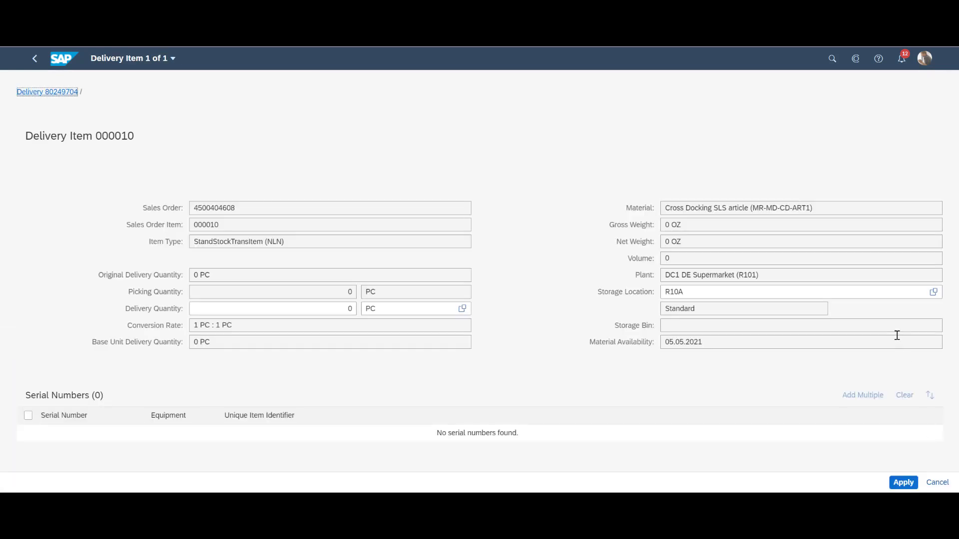
- Set the item's storage location to R10F Cross-docking and its delivery quantity to 9 PC for the R112 delivery
click(932, 291)
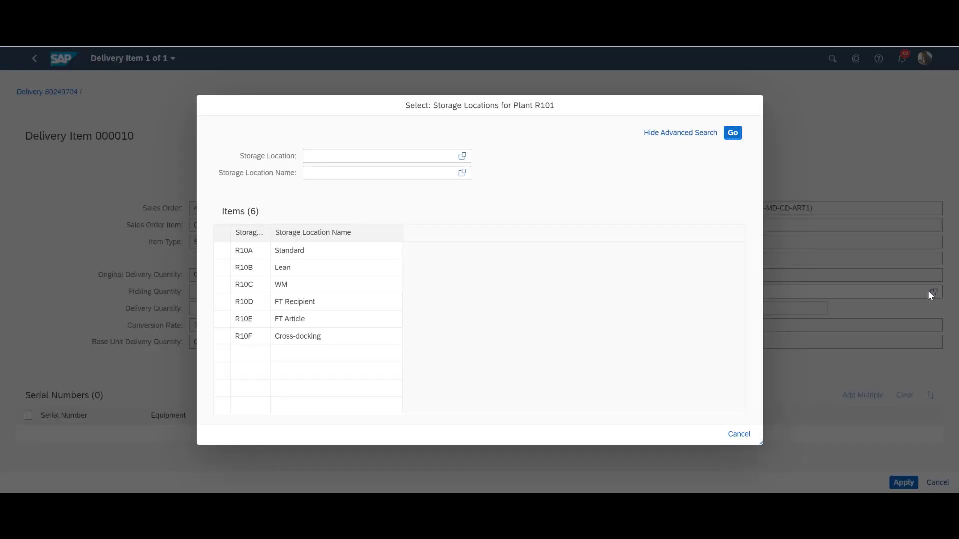
click(223, 339)
click(240, 310)
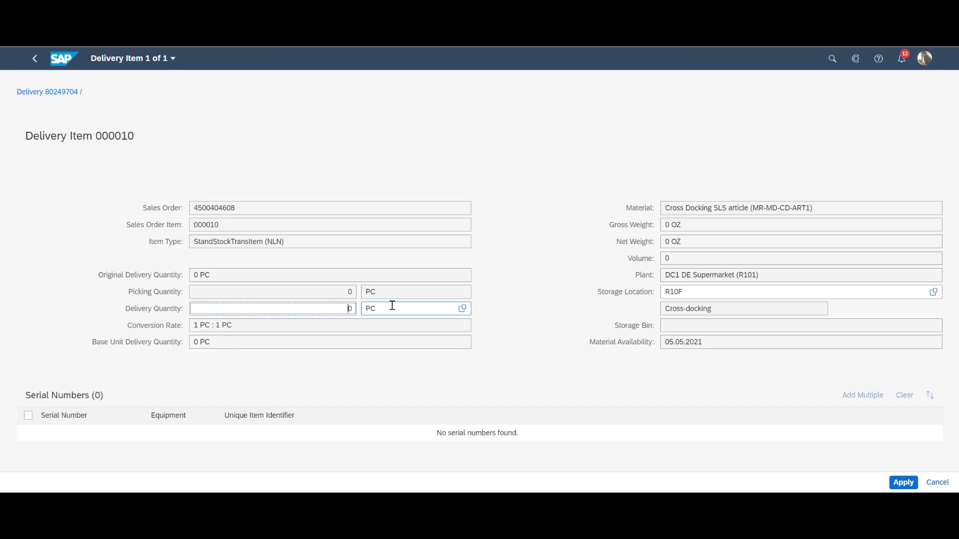
key(Tab)
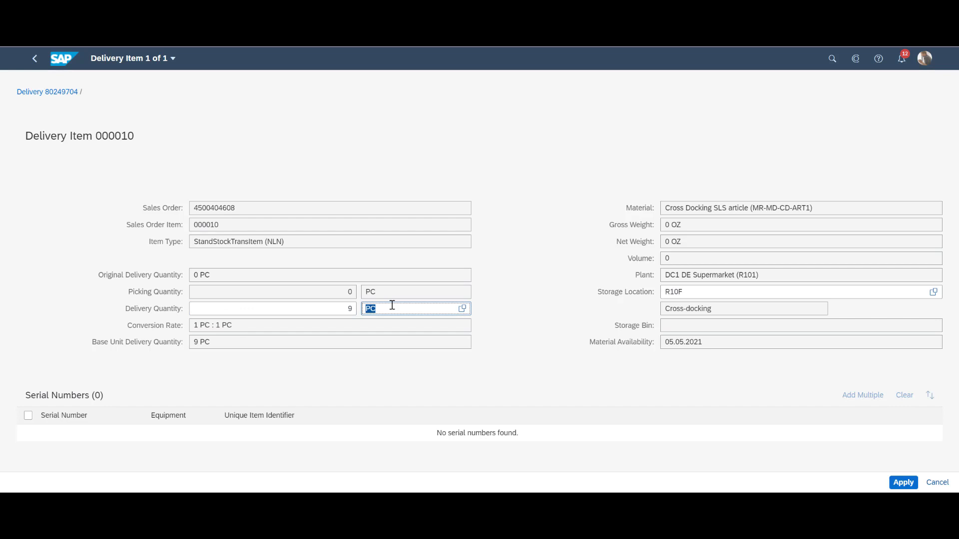
- Apply and save the changes to the R112 outbound delivery and post its goods issue
click(903, 483)
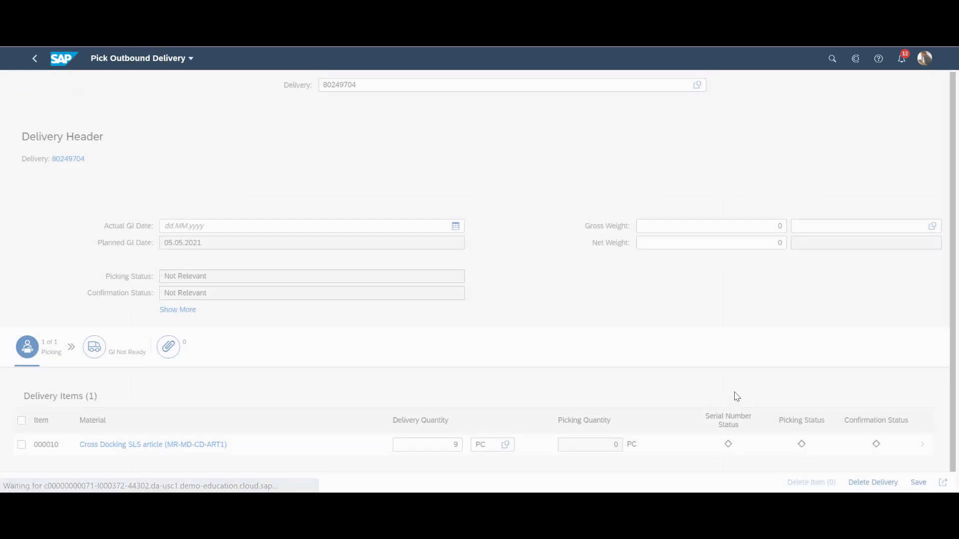
click(927, 485)
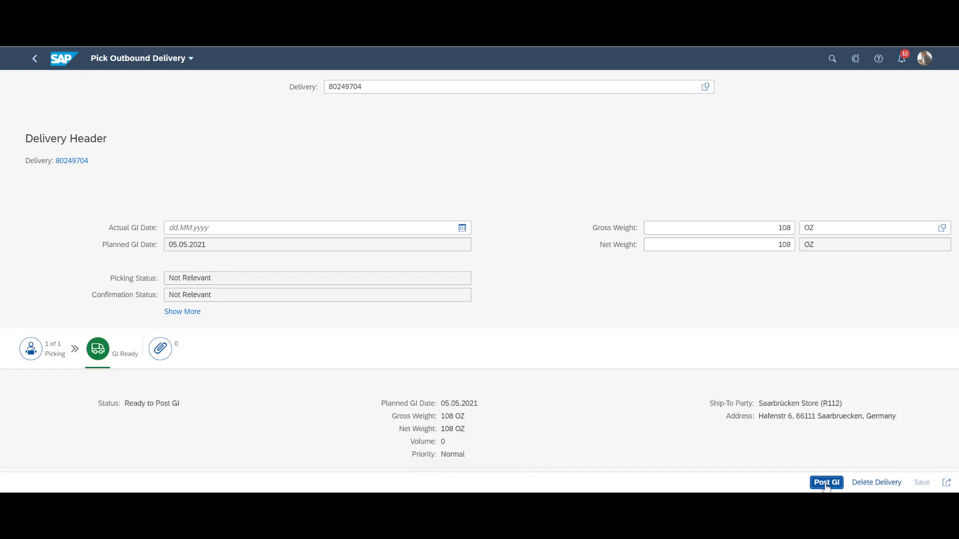
click(826, 483)
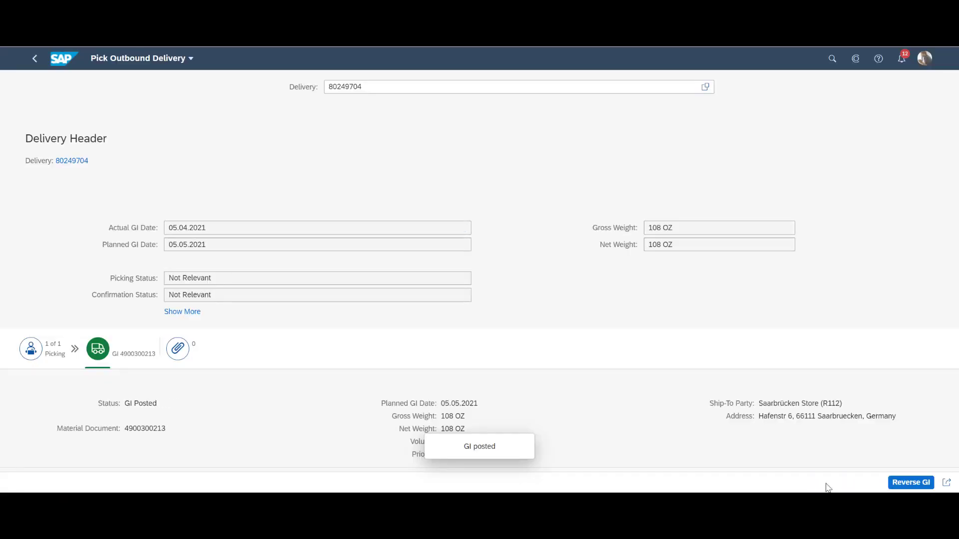
- Open the outbound delivery for Mainz Store R113 and display the details of its item 000010
text(80249705)
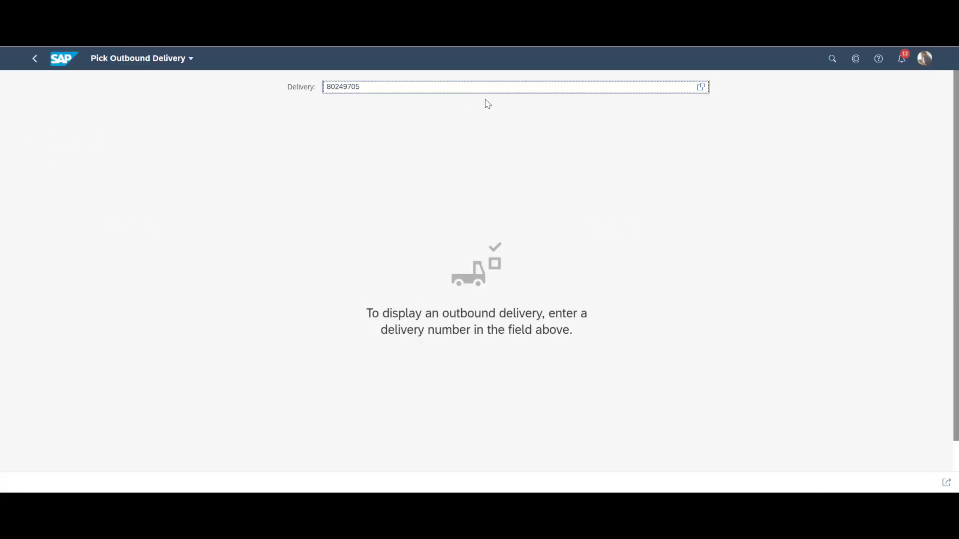
key(Return)
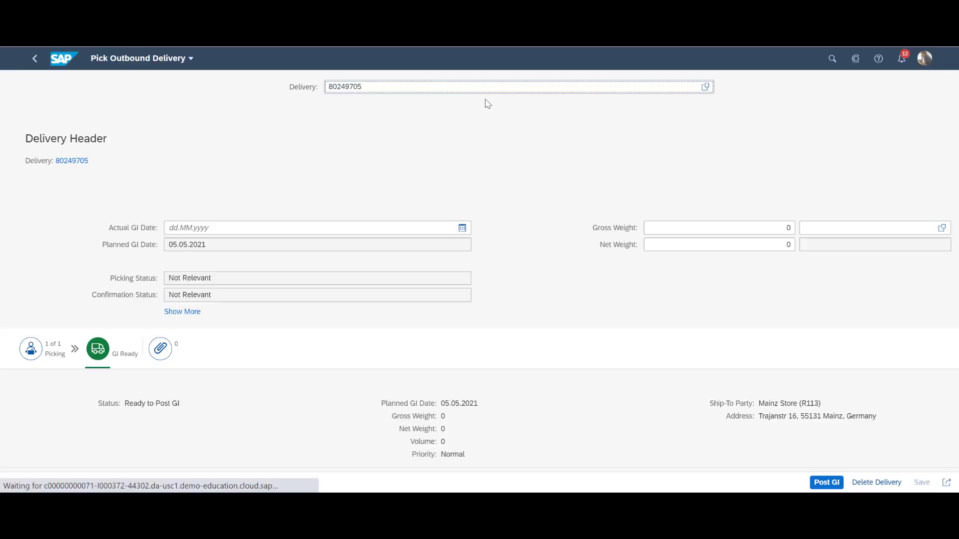
click(52, 350)
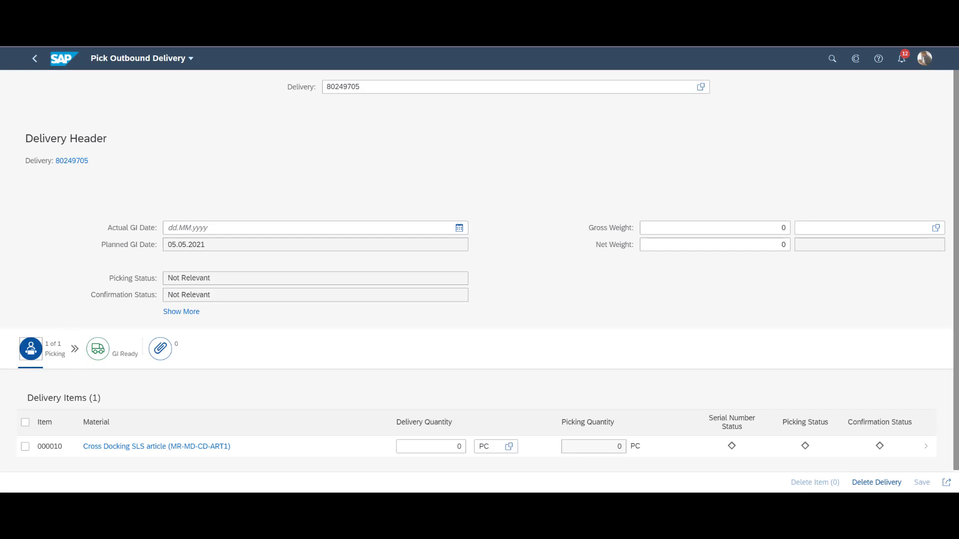
click(926, 450)
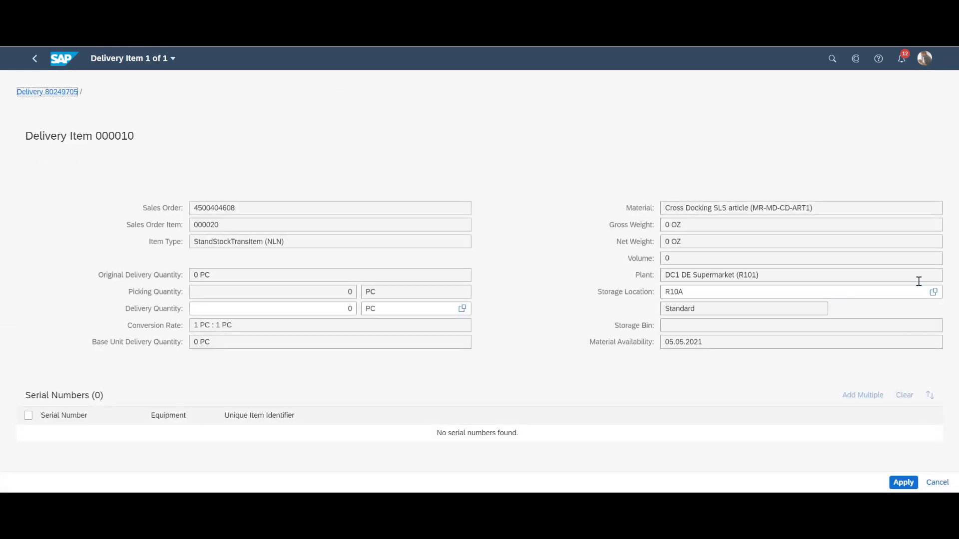
- Set the R113 delivery item's storage location to R10F Cross-docking and its delivery quantity to 9 PC
click(934, 291)
click(223, 359)
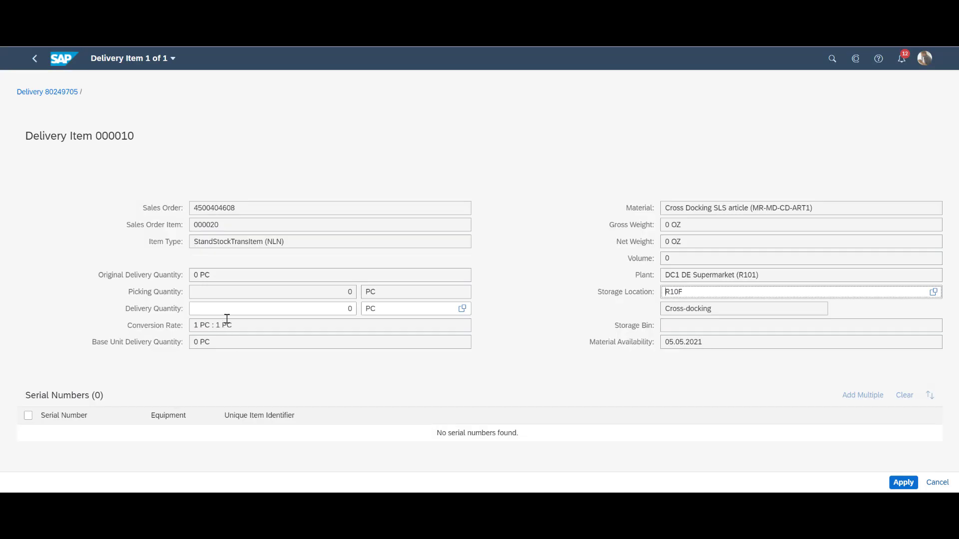
double_click(322, 310)
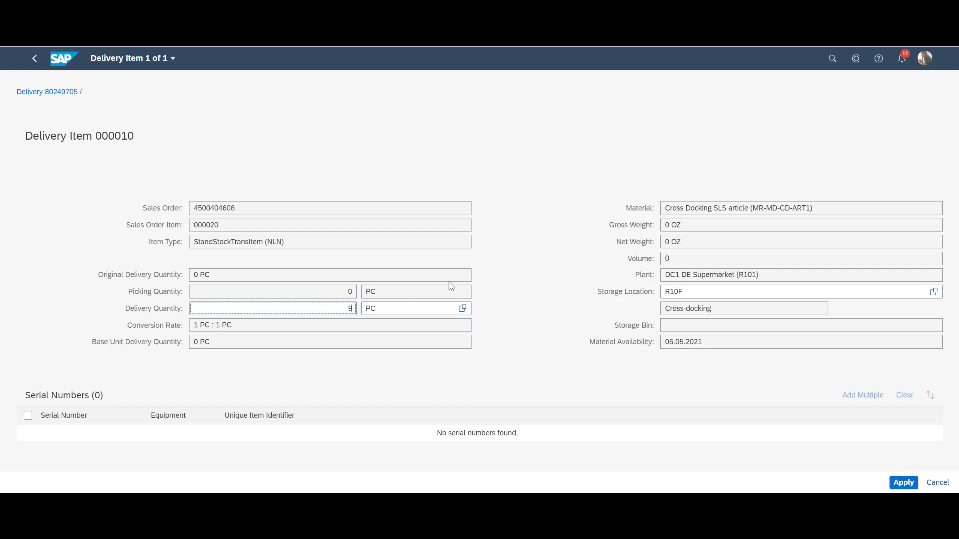
text(9)
key(Tab)
- Apply and save the changes to the R113 outbound delivery and post its goods issue
click(902, 478)
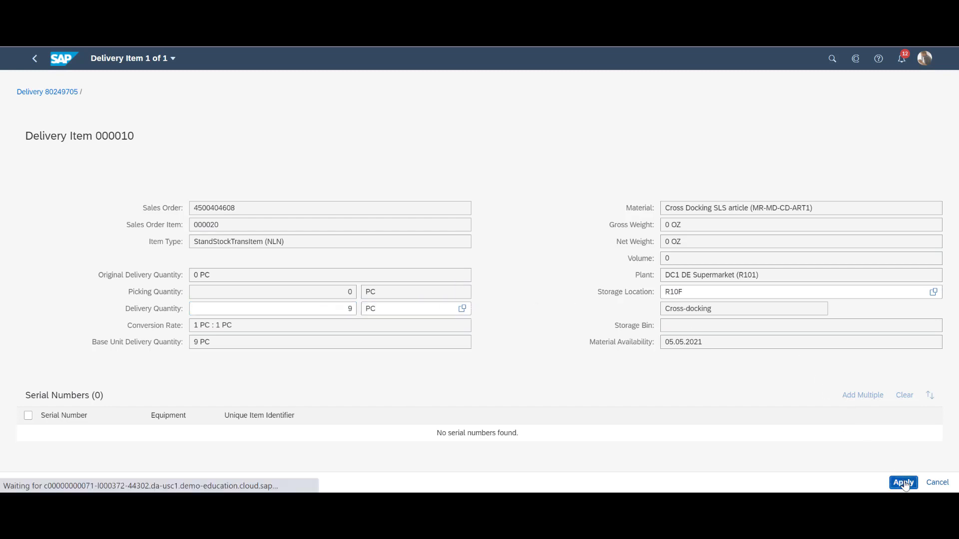
click(40, 452)
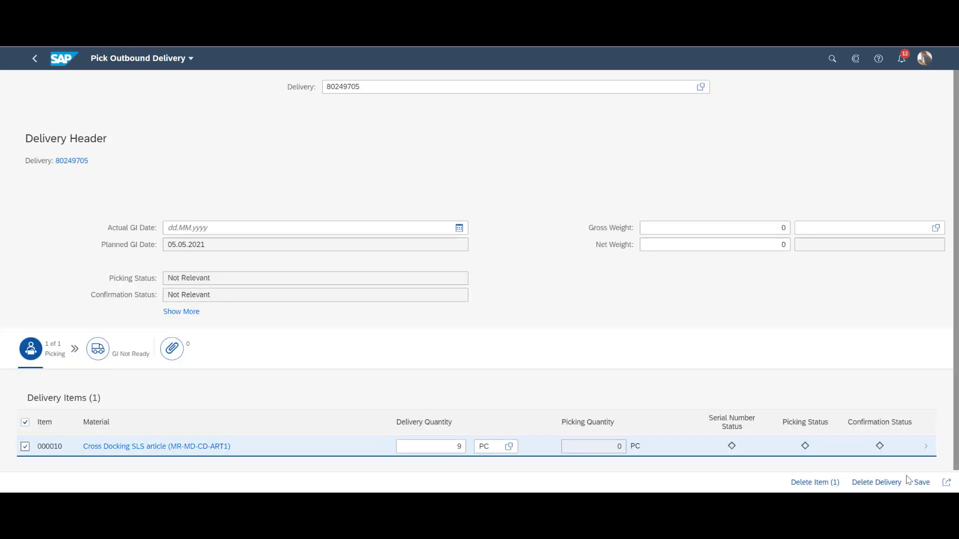
click(923, 483)
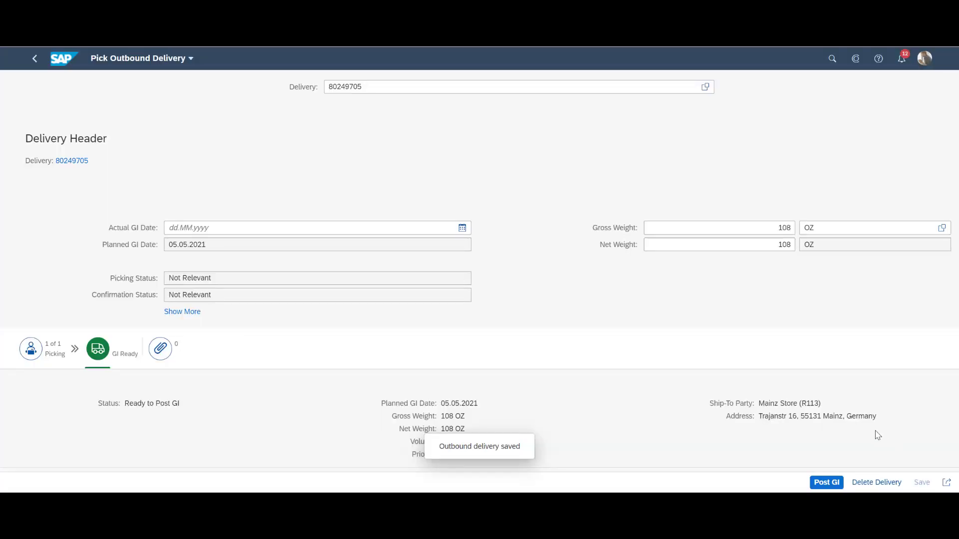
click(830, 488)
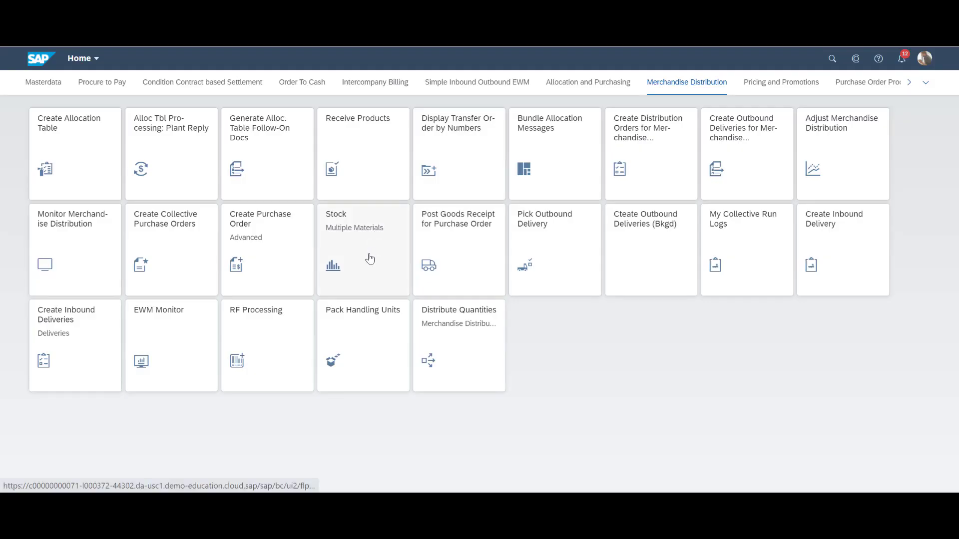
- Display the multiple-materials stock of MR-MD-CD-ART1 for plants R112 and R113
click(368, 257)
click(113, 131)
text(MR-MD-CD-ART1)
click(219, 133)
text(R112)
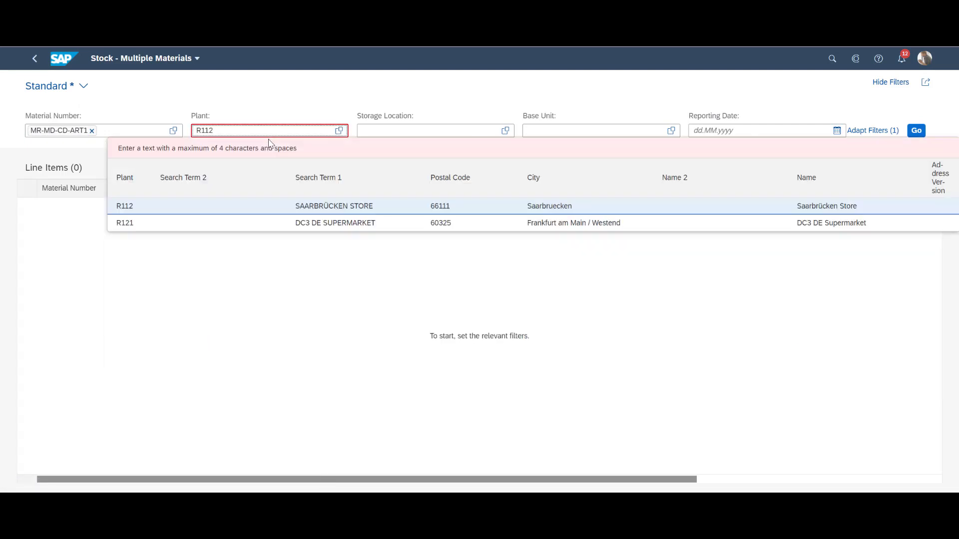
key(Return)
text(R113)
key(Return)
click(910, 130)
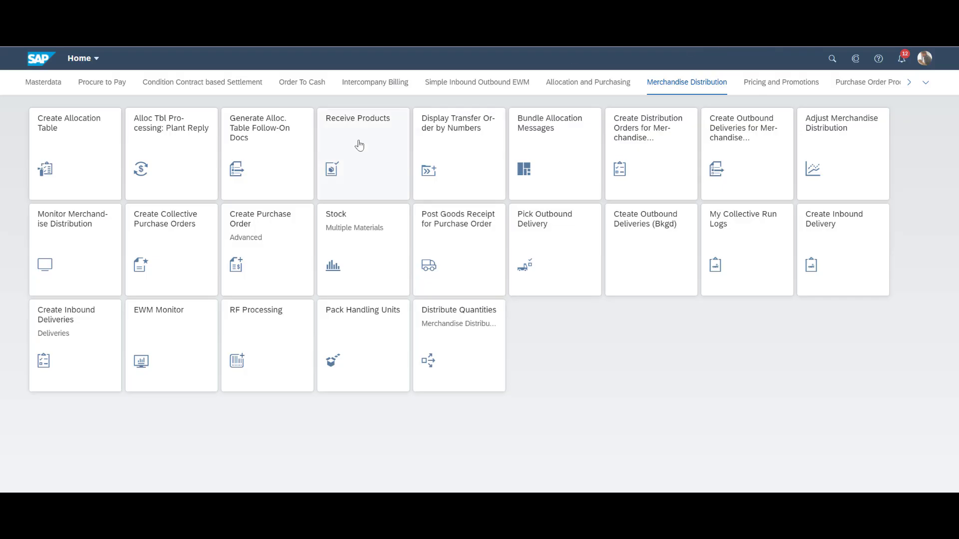
- Open Receive Products and select Saarbrücken Store R112 as the store
click(361, 178)
click(924, 58)
click(919, 175)
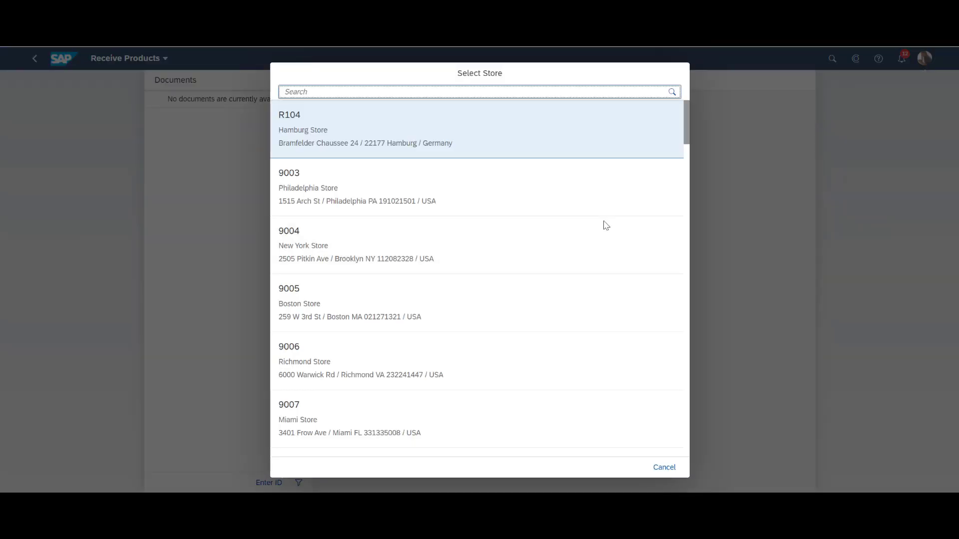
click(330, 94)
text(R112)
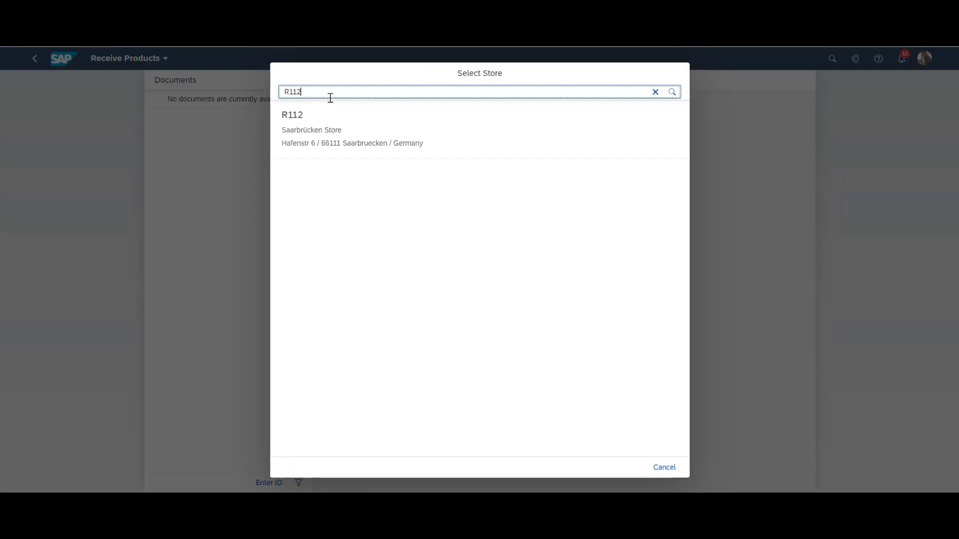
click(441, 136)
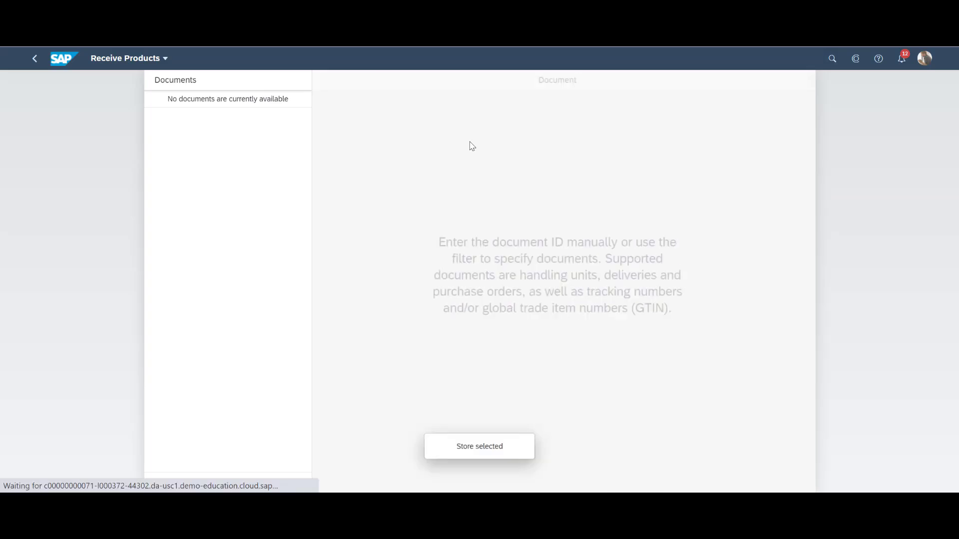
- Find the R112 delivery by its document ID and post the receipt of 9 PC of the Cross Docking SLS article
click(265, 485)
text(80249704)
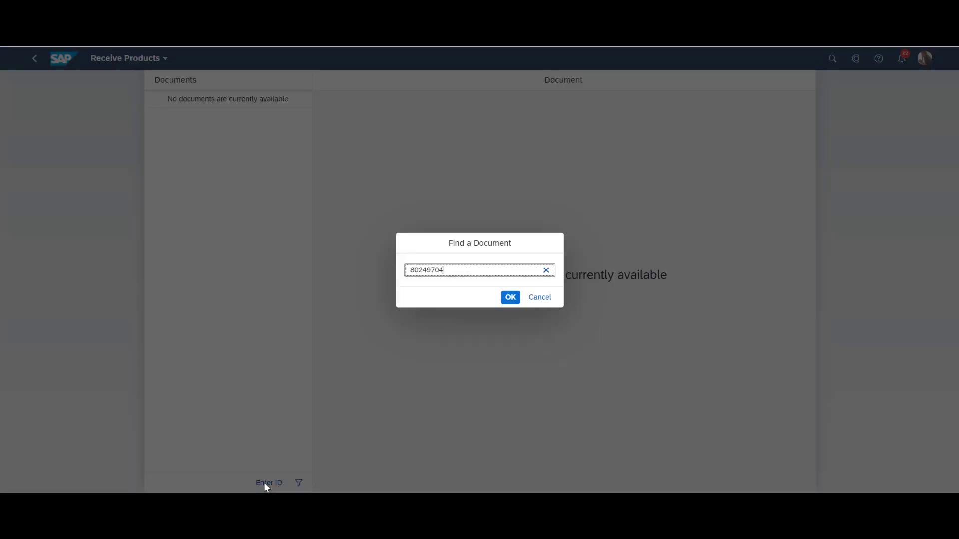
click(510, 298)
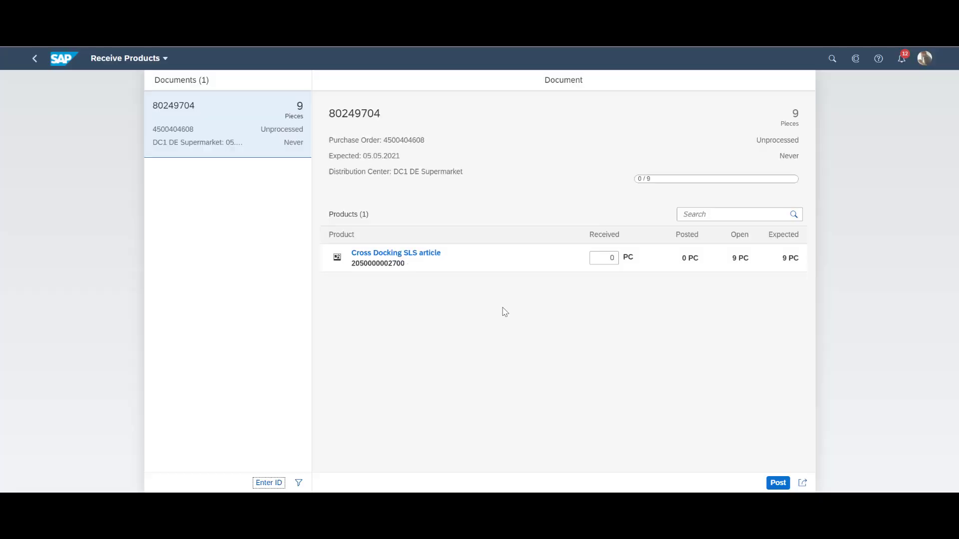
click(612, 260)
text(9)
click(609, 283)
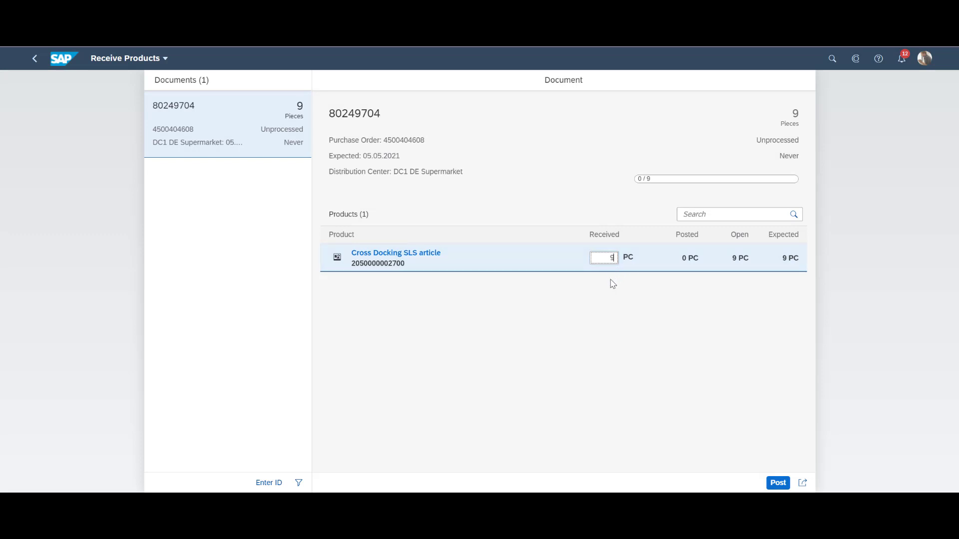
click(778, 483)
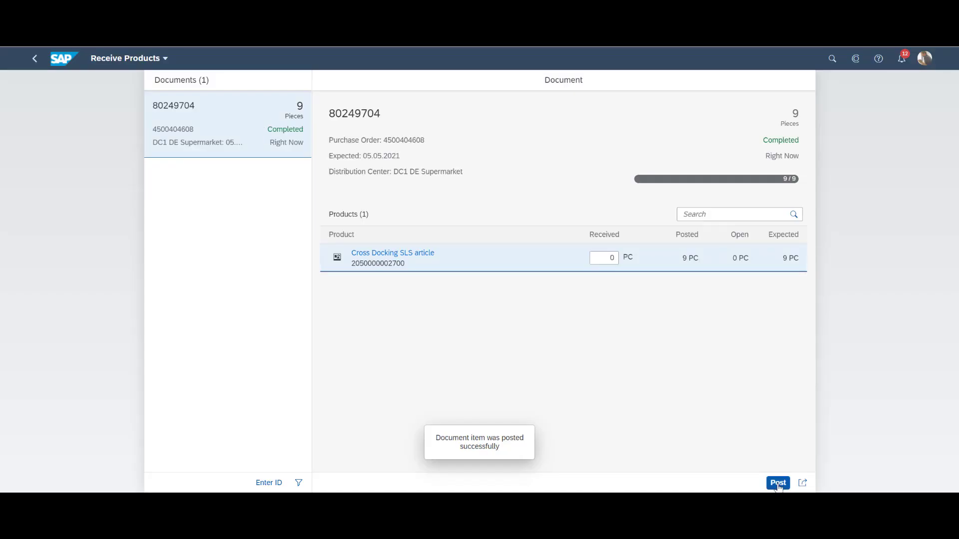
- Switch the receiving store to Mainz Store R113
click(924, 58)
click(913, 175)
click(331, 92)
text(R113)
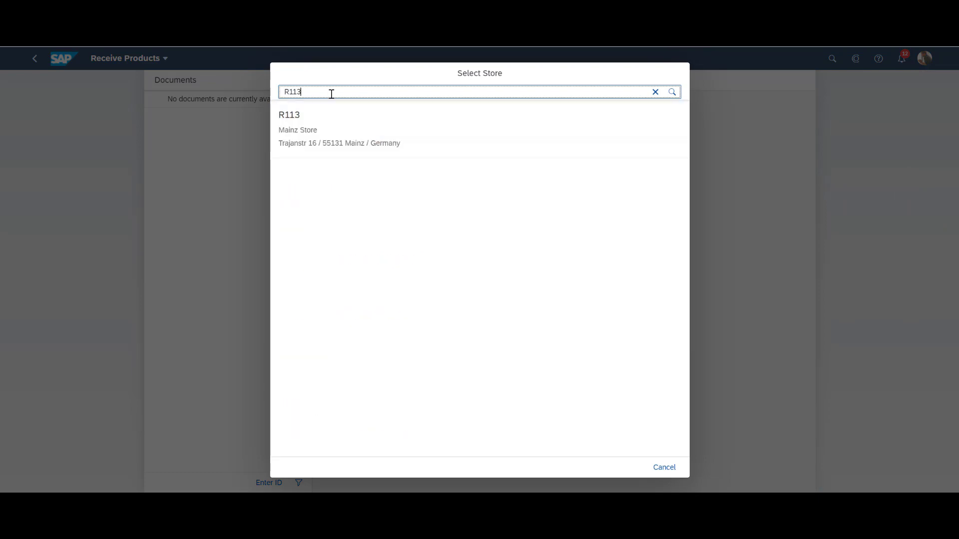
click(343, 132)
- Find the R113 delivery by its document ID and post a received quantity of 9 PC for its product
click(269, 487)
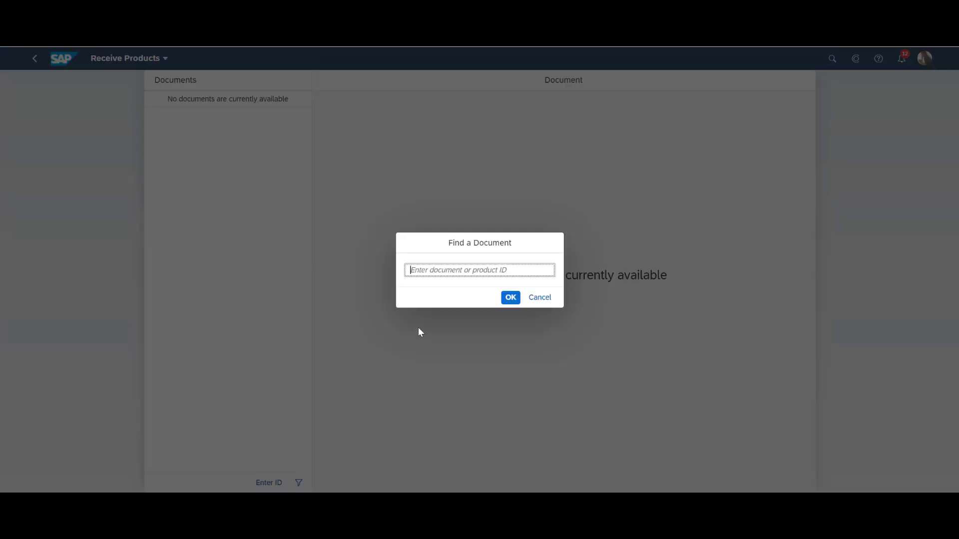
text(80249705)
click(504, 297)
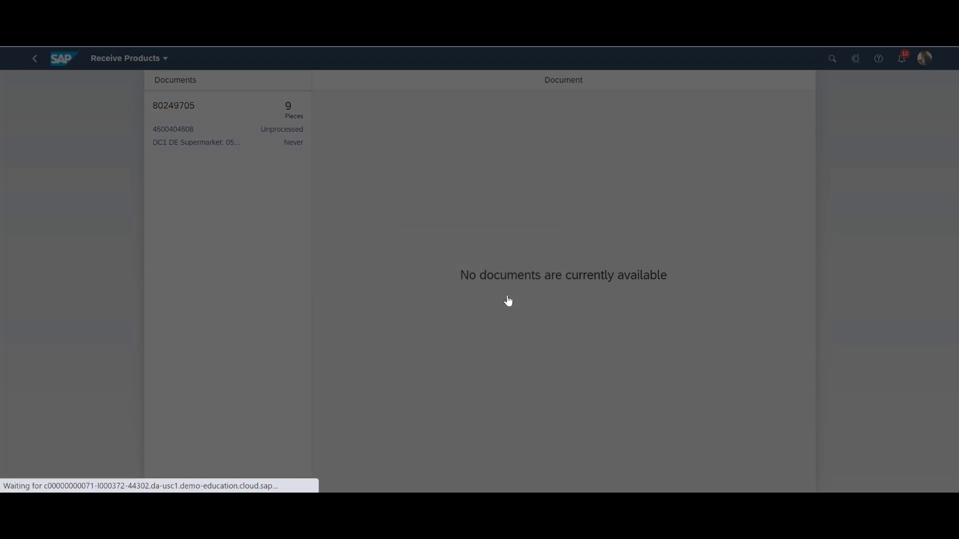
click(610, 256)
text(9)
key(Return)
click(777, 483)
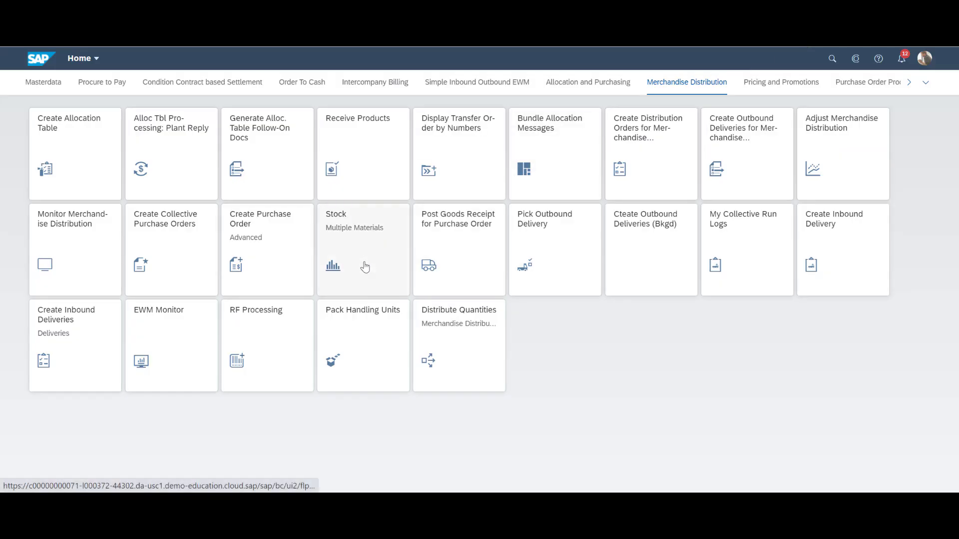
- Check the stock of MR-MD-CD-ART1 in stores R112 and R113 again in the multiple-materials stock overview
click(364, 267)
click(84, 129)
text(MR-MD-CD-ART1)
key(Tab)
text(R112)
key(Return)
text(R113)
key(Tab)
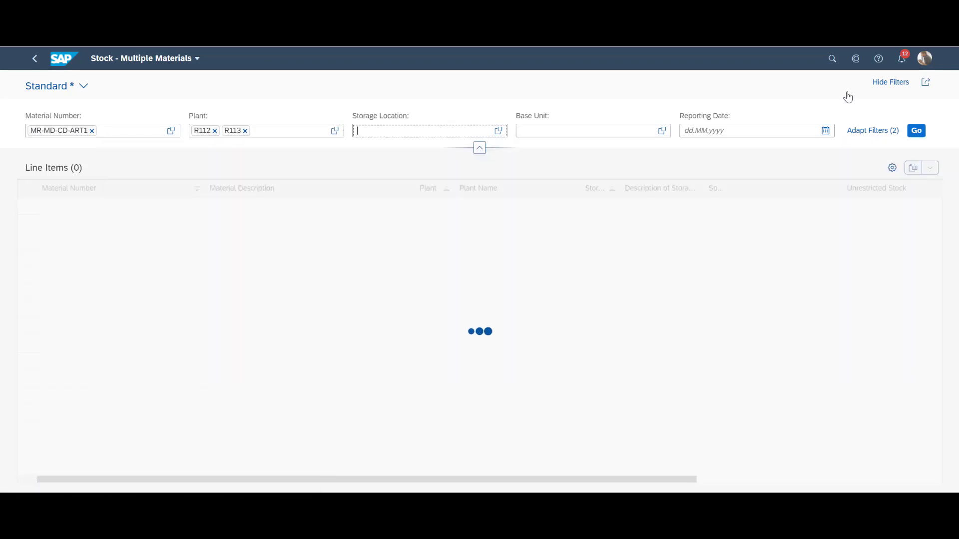